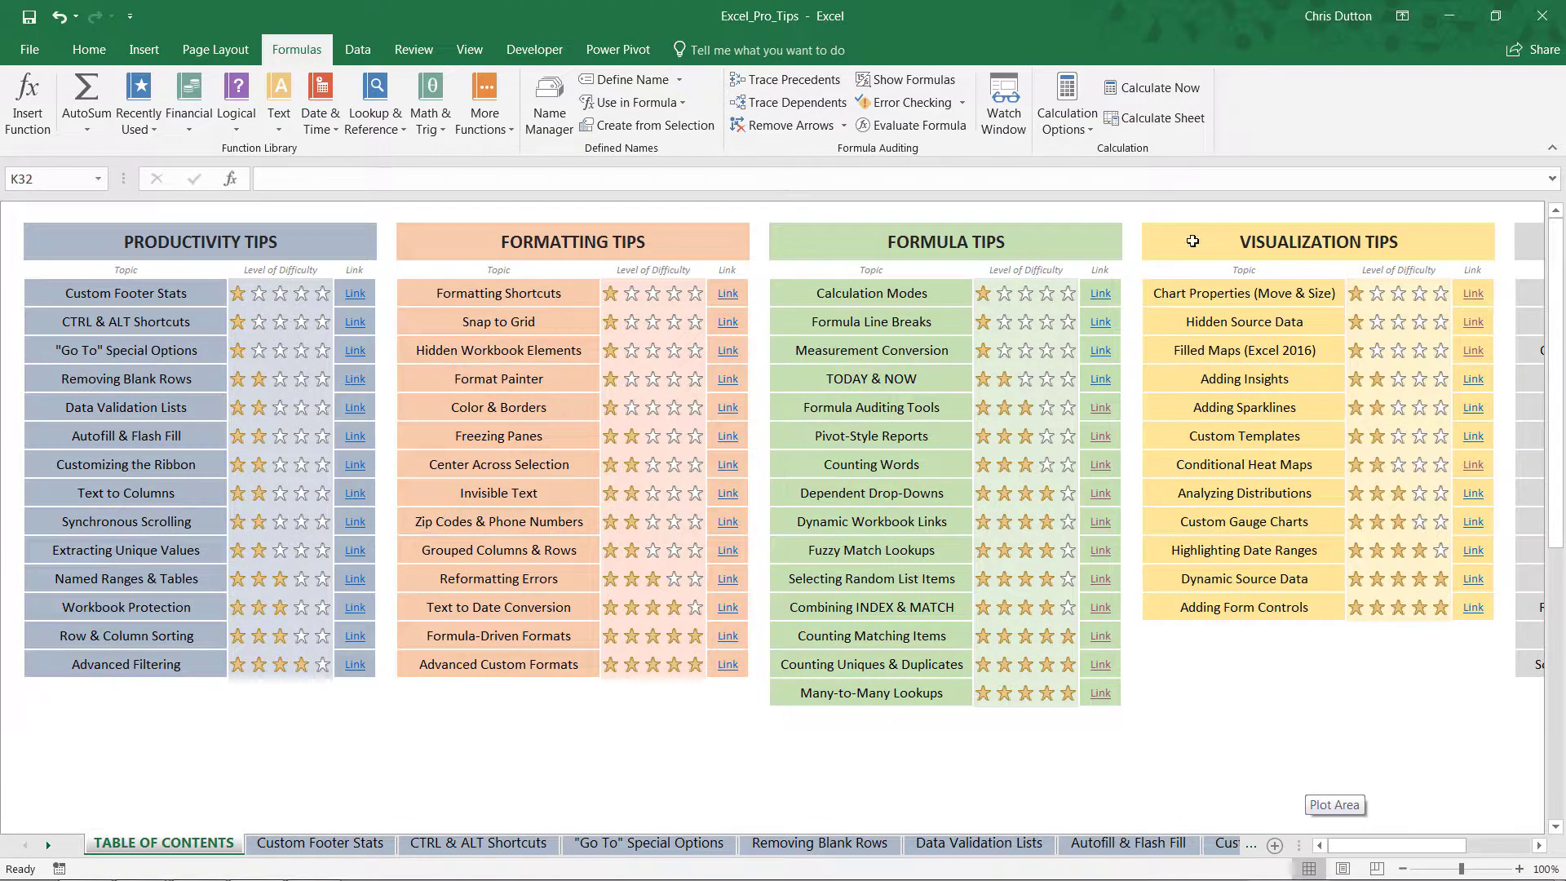
Step: Go to the Chart Properties (Move & Size) sheet from its tip
drag(1392, 842, 1404, 841)
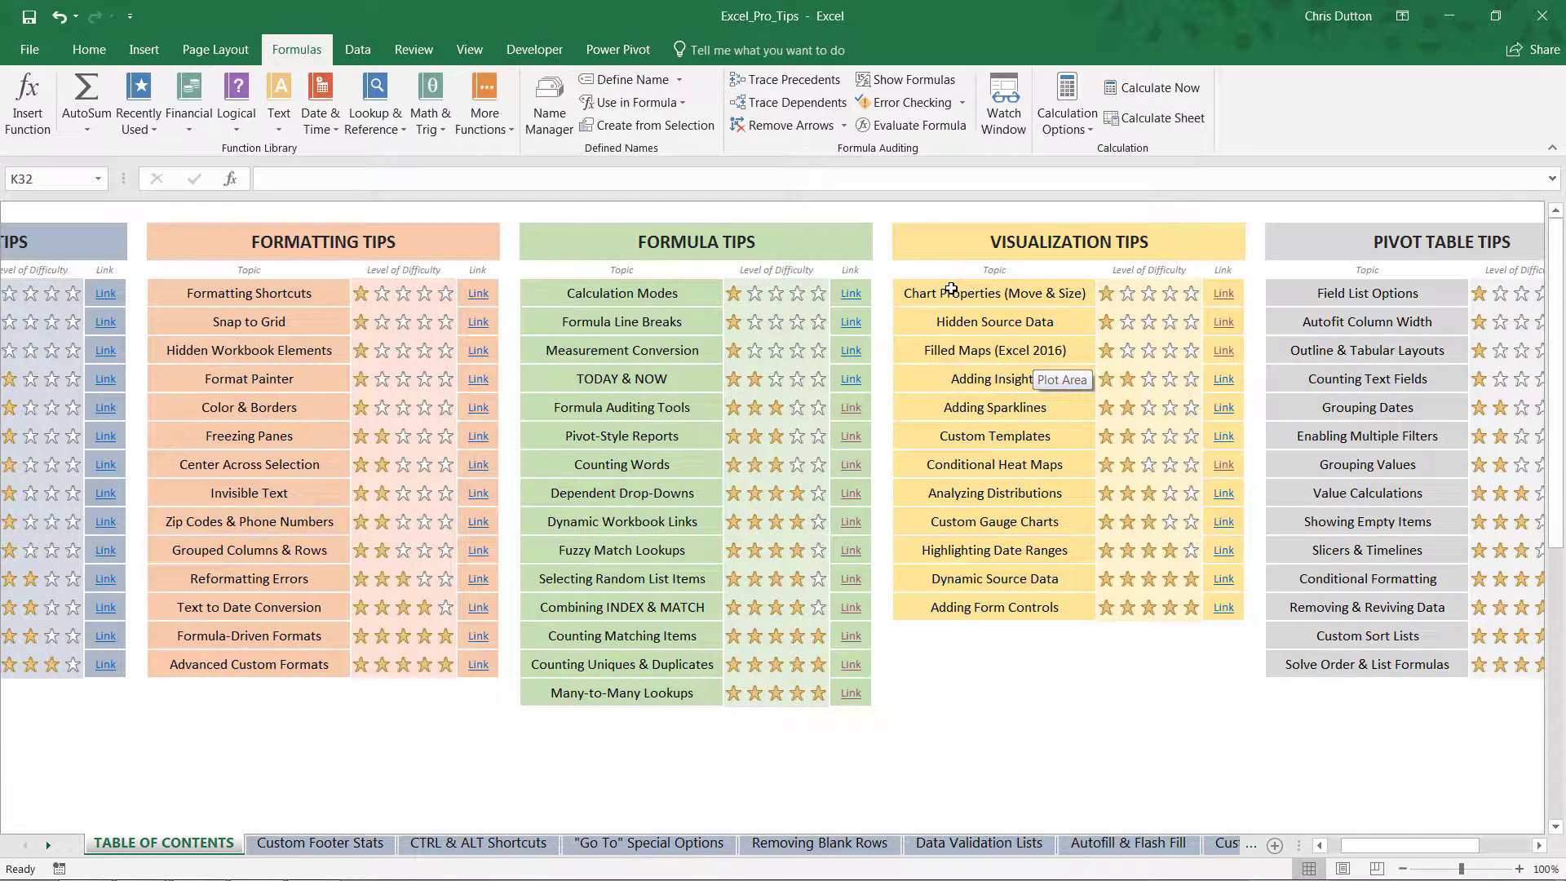
click(957, 292)
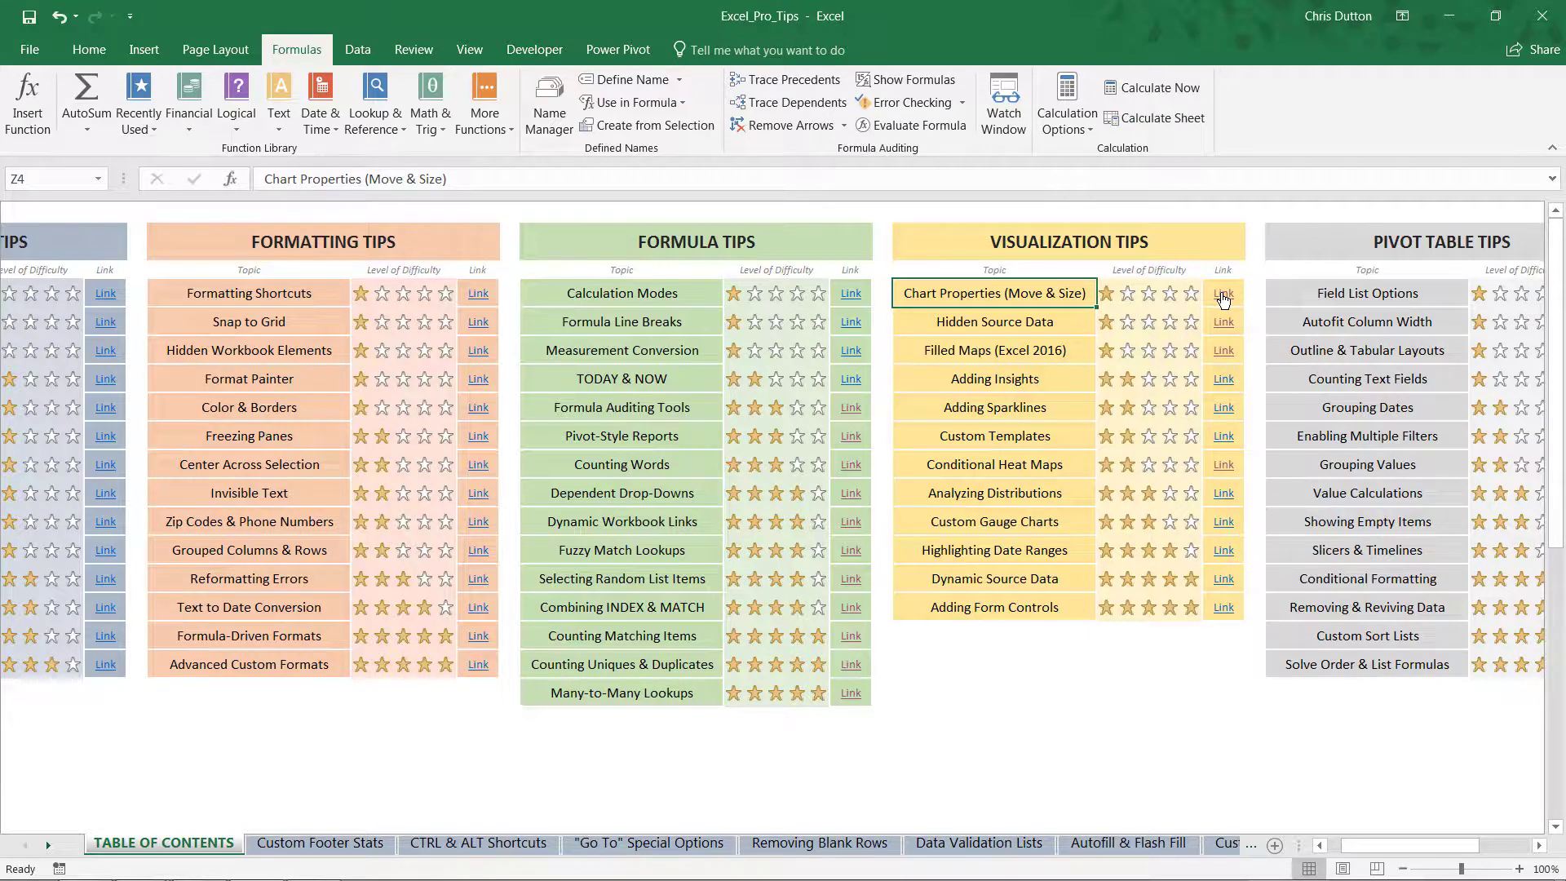
click(1224, 296)
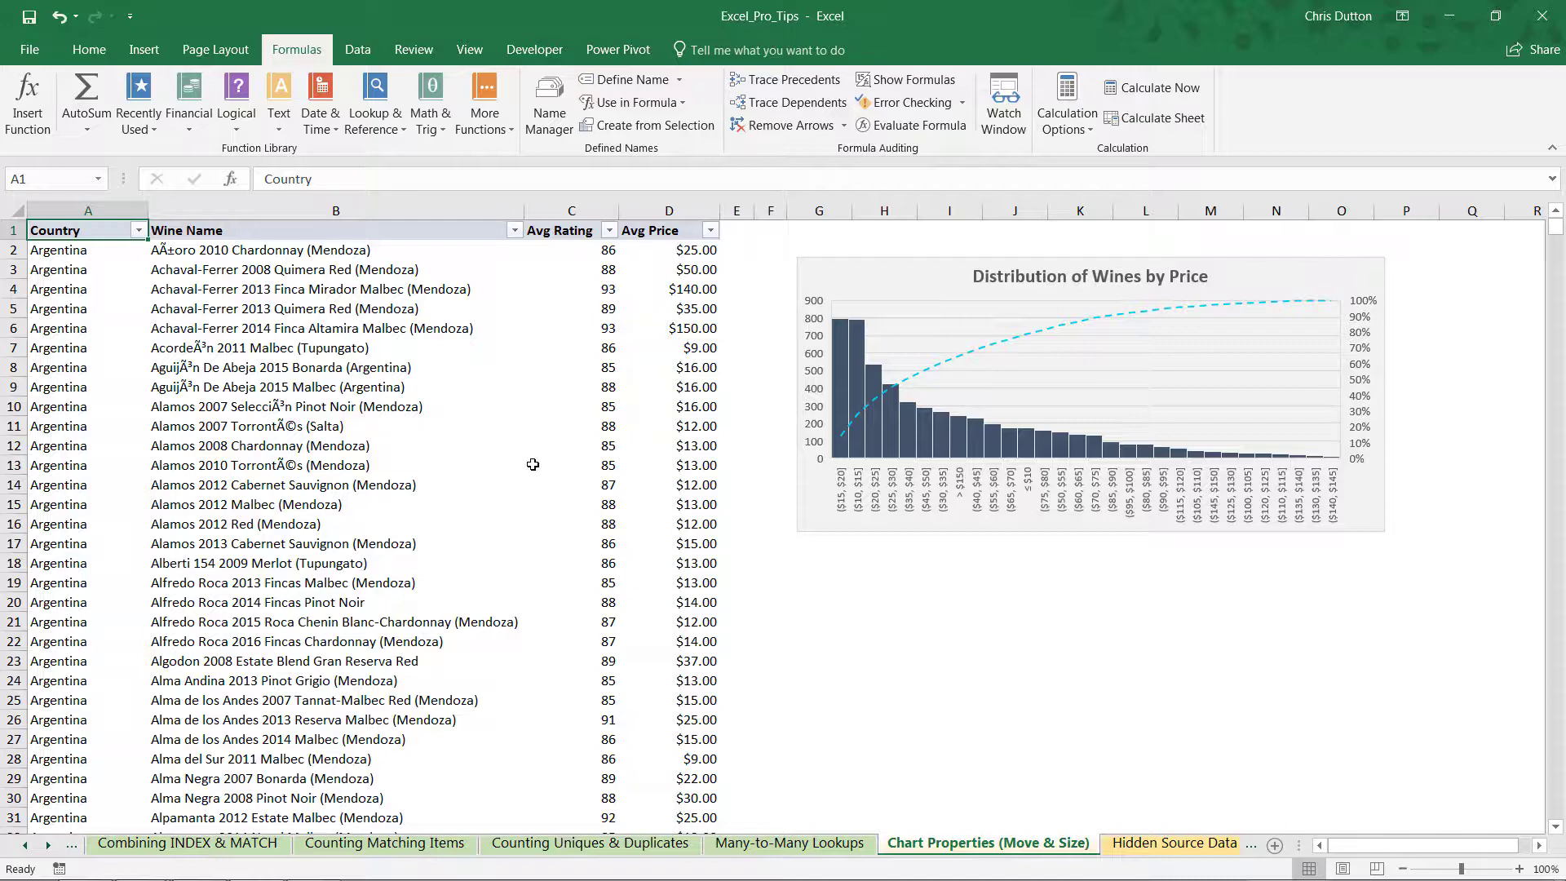
Step: Select the Wine Name, Country, Avg Rating and Avg Price columns, then the price distribution chart
click(340, 200)
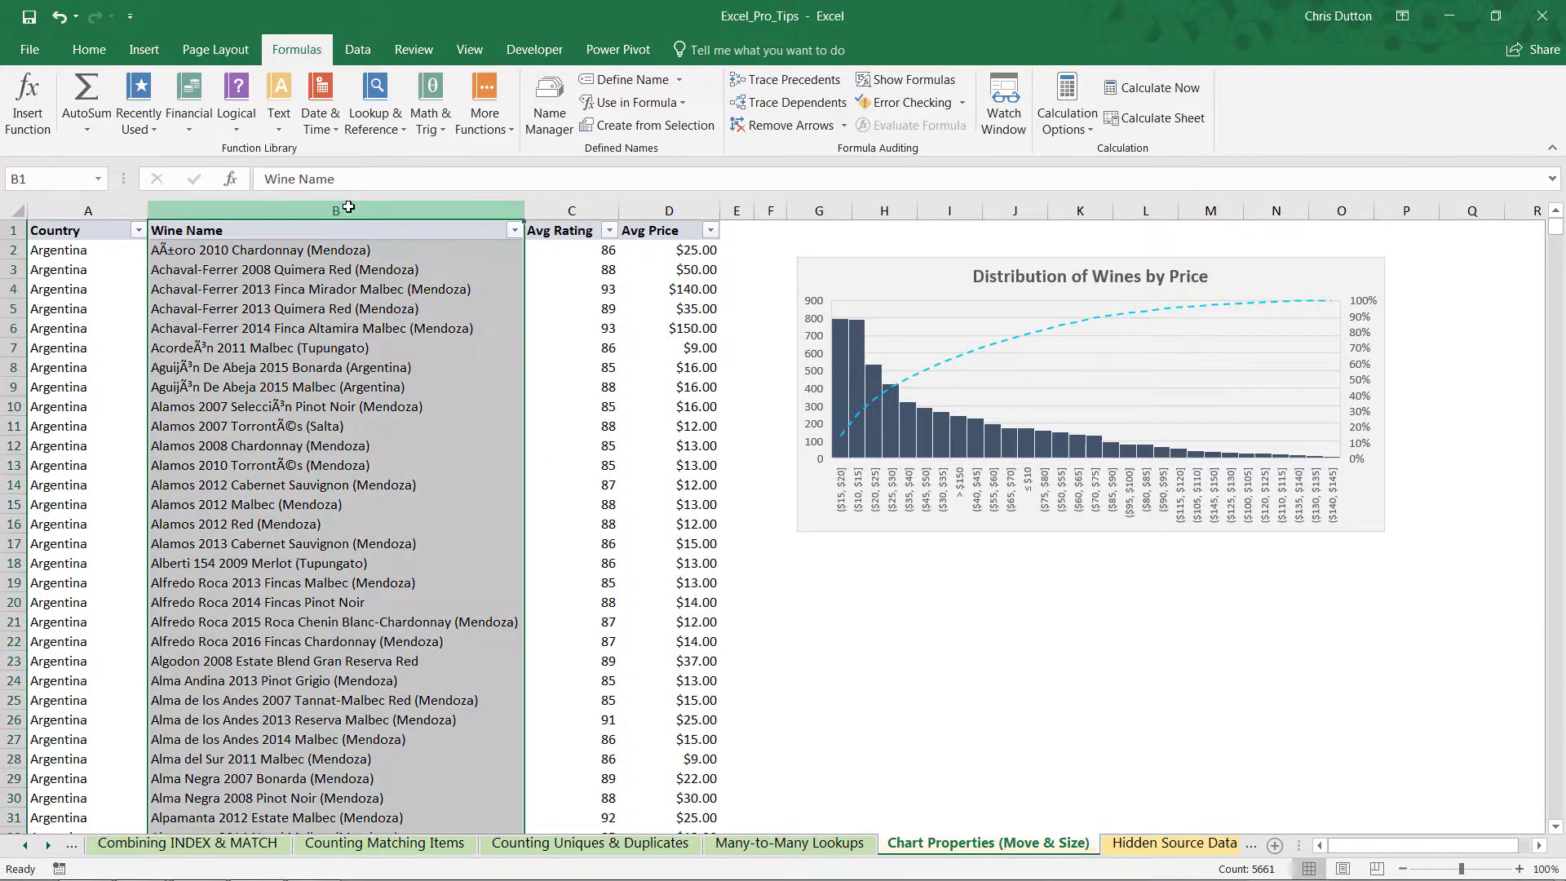
click(97, 207)
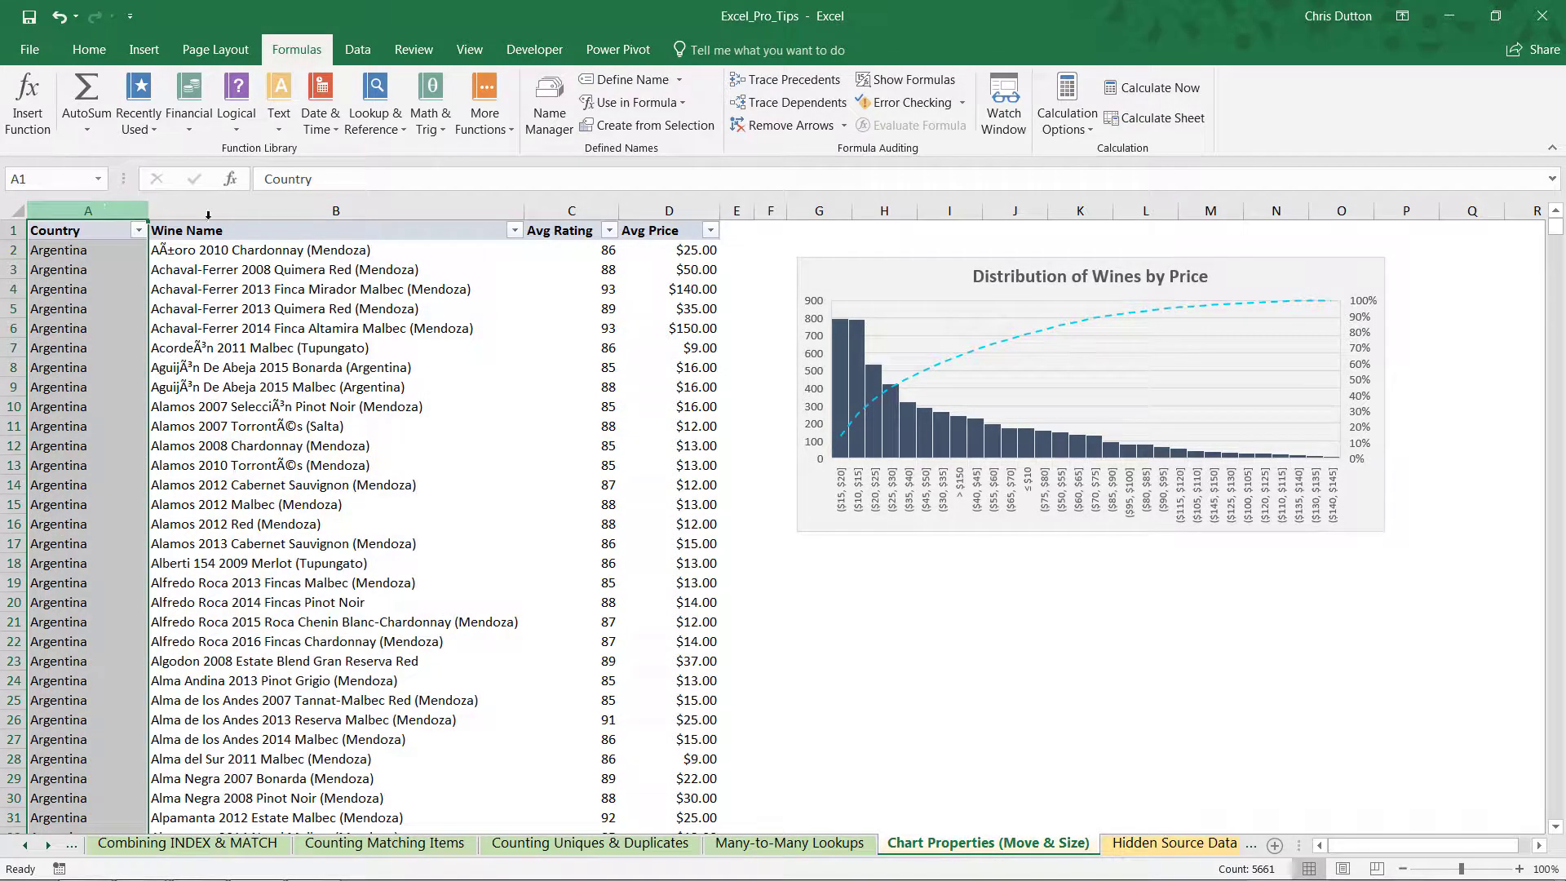
click(562, 207)
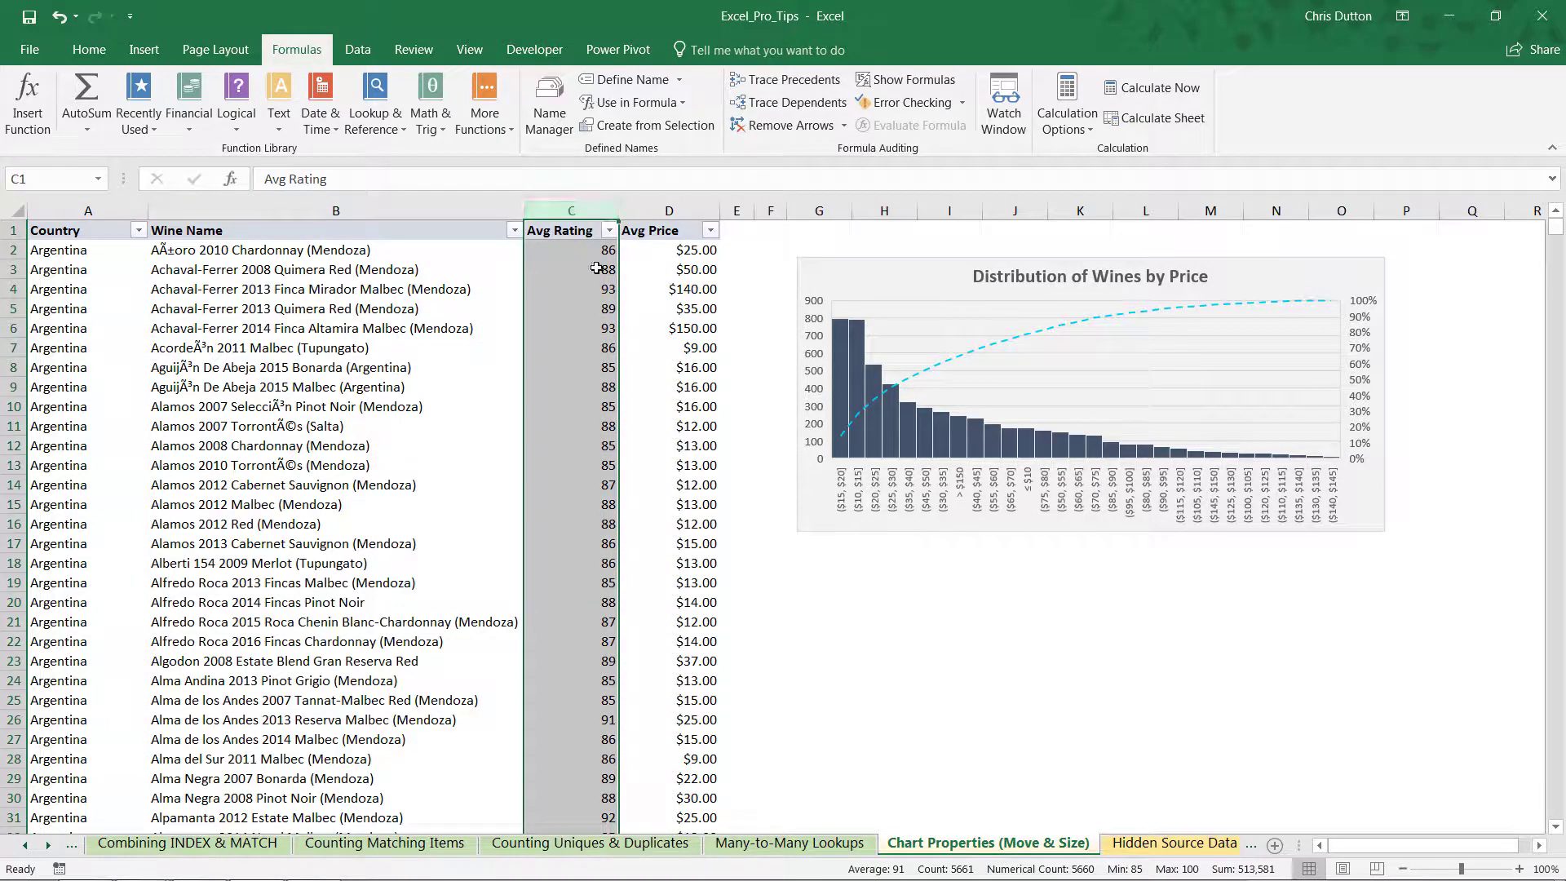
click(665, 209)
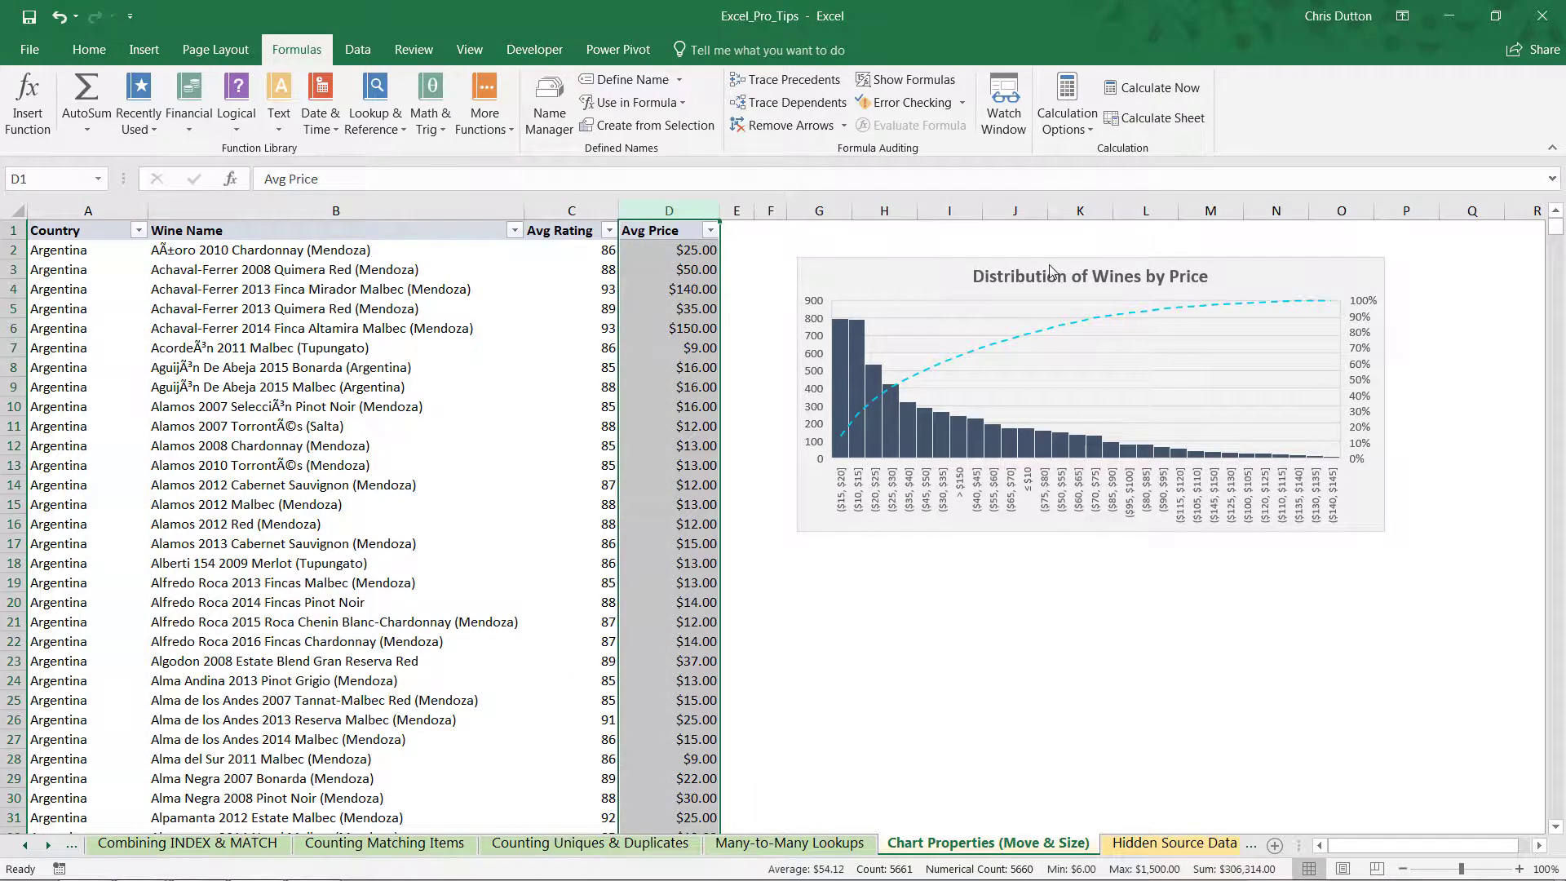
mouse_move(1556, 233)
mouse_down()
mouse_move(1556, 831)
mouse_move(1544, 215)
mouse_up()
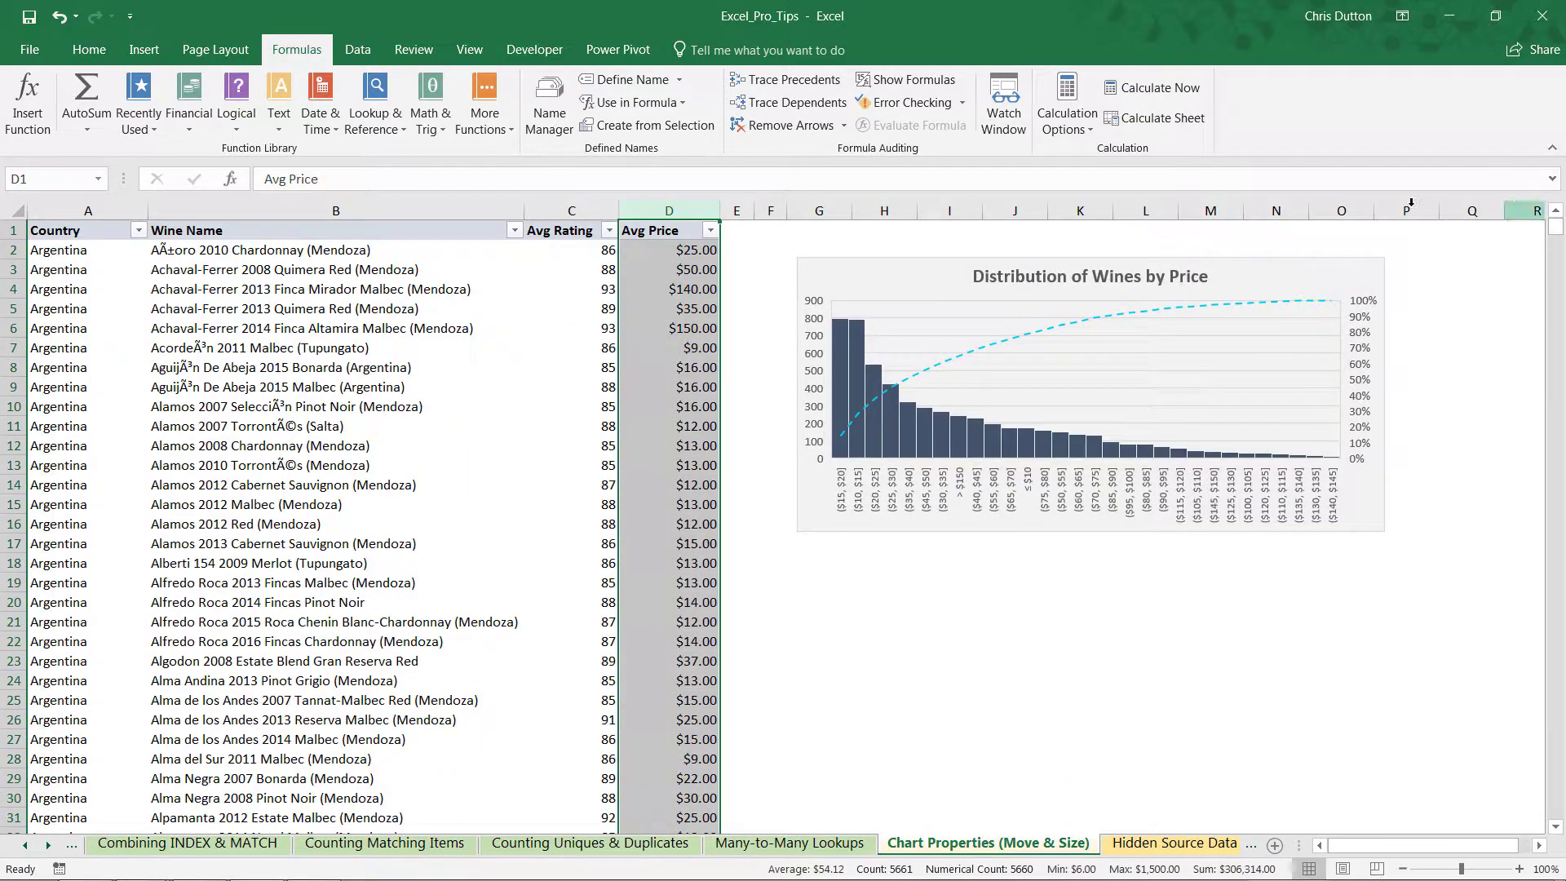
click(864, 263)
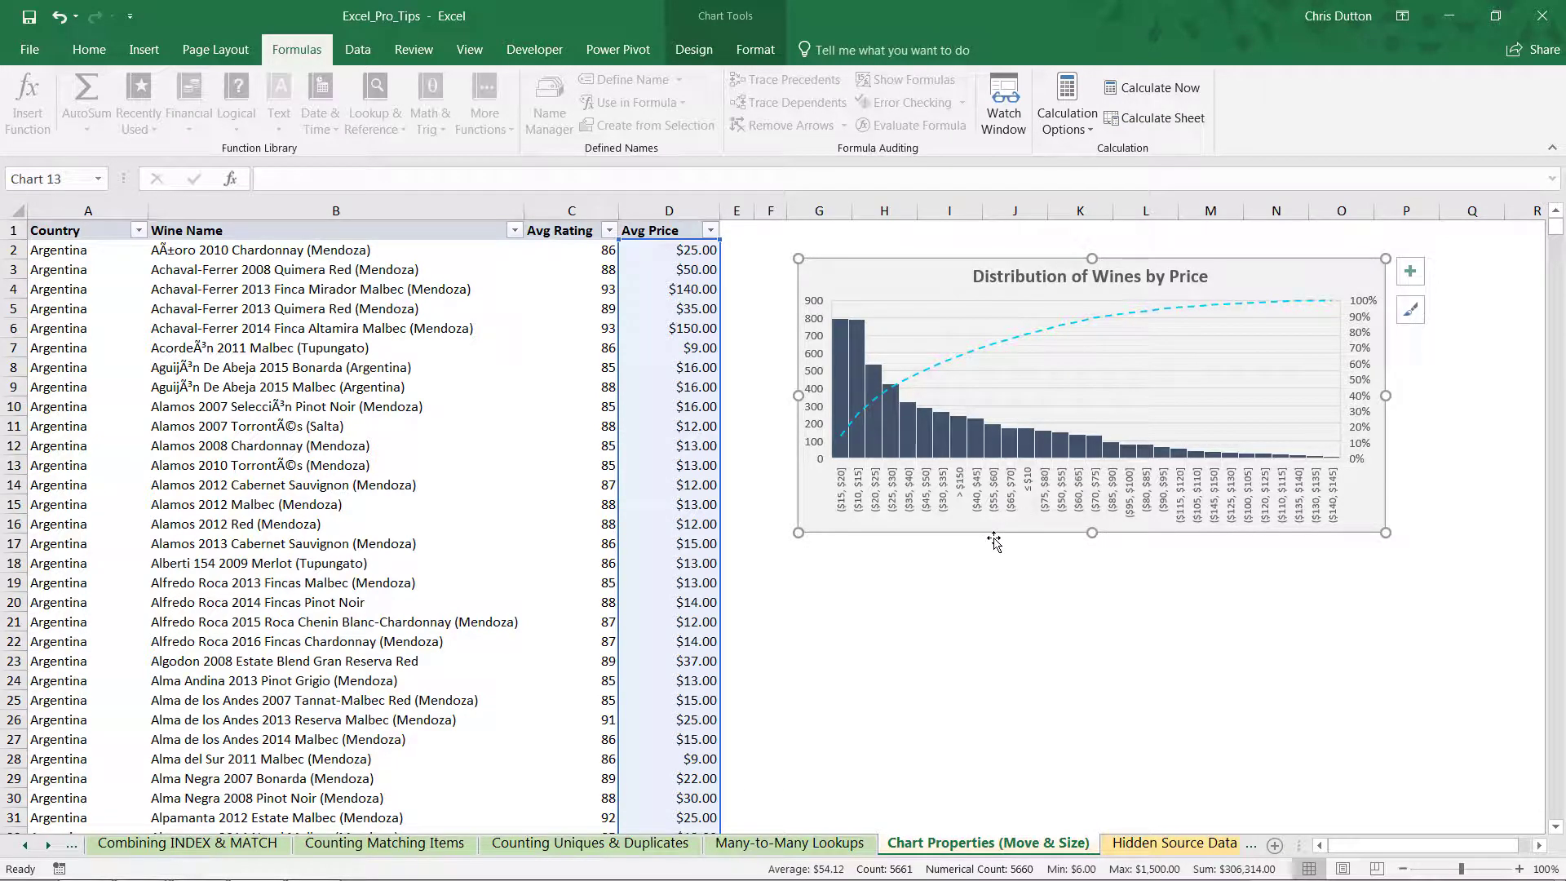
right_click(848, 535)
right_click(831, 524)
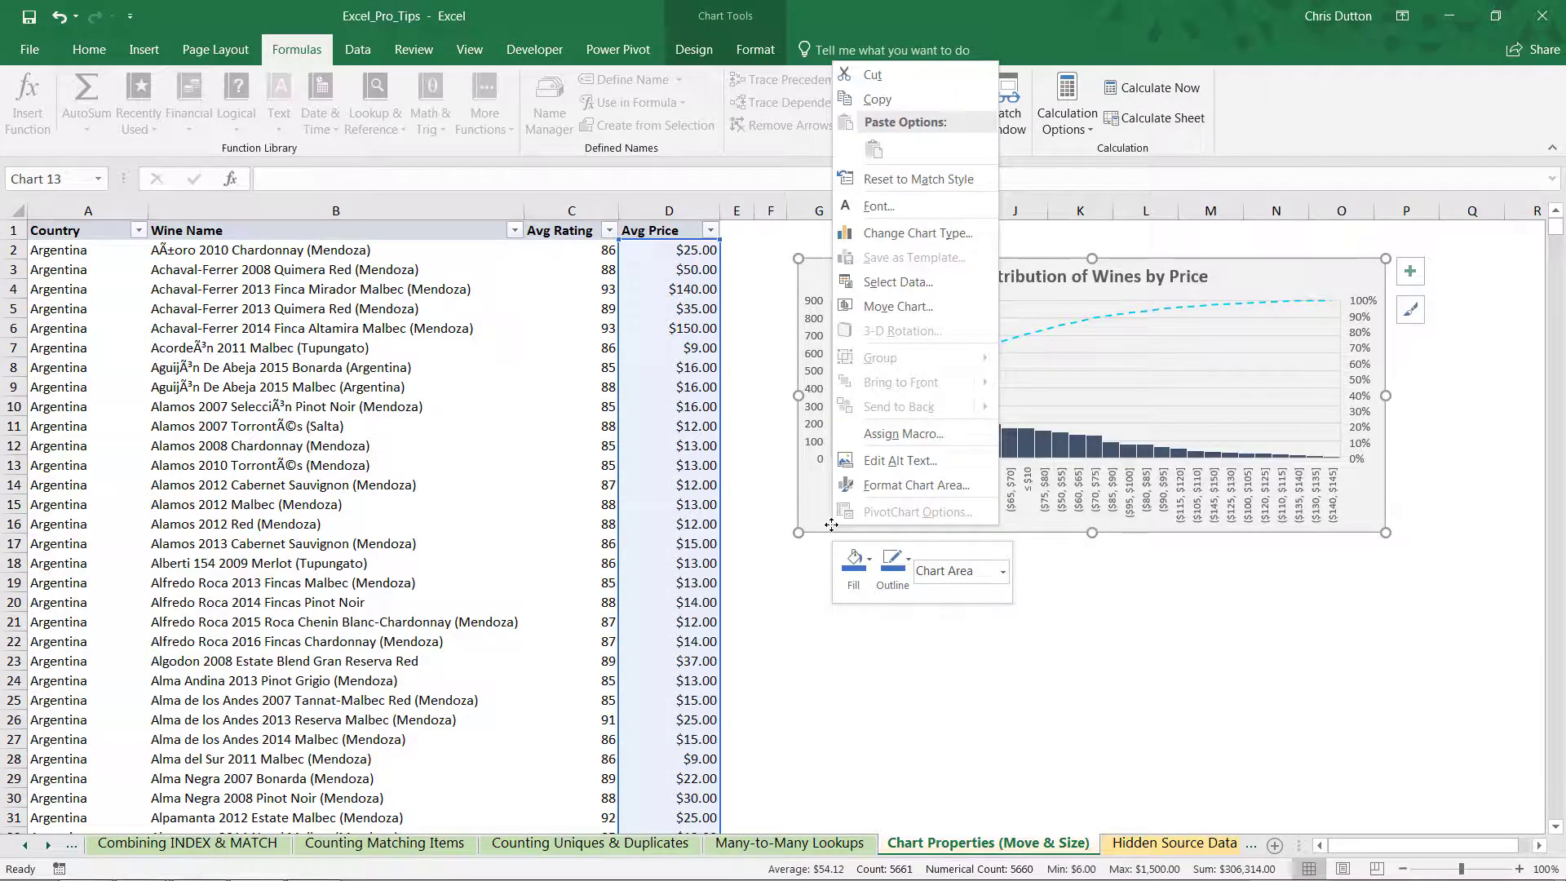
click(926, 487)
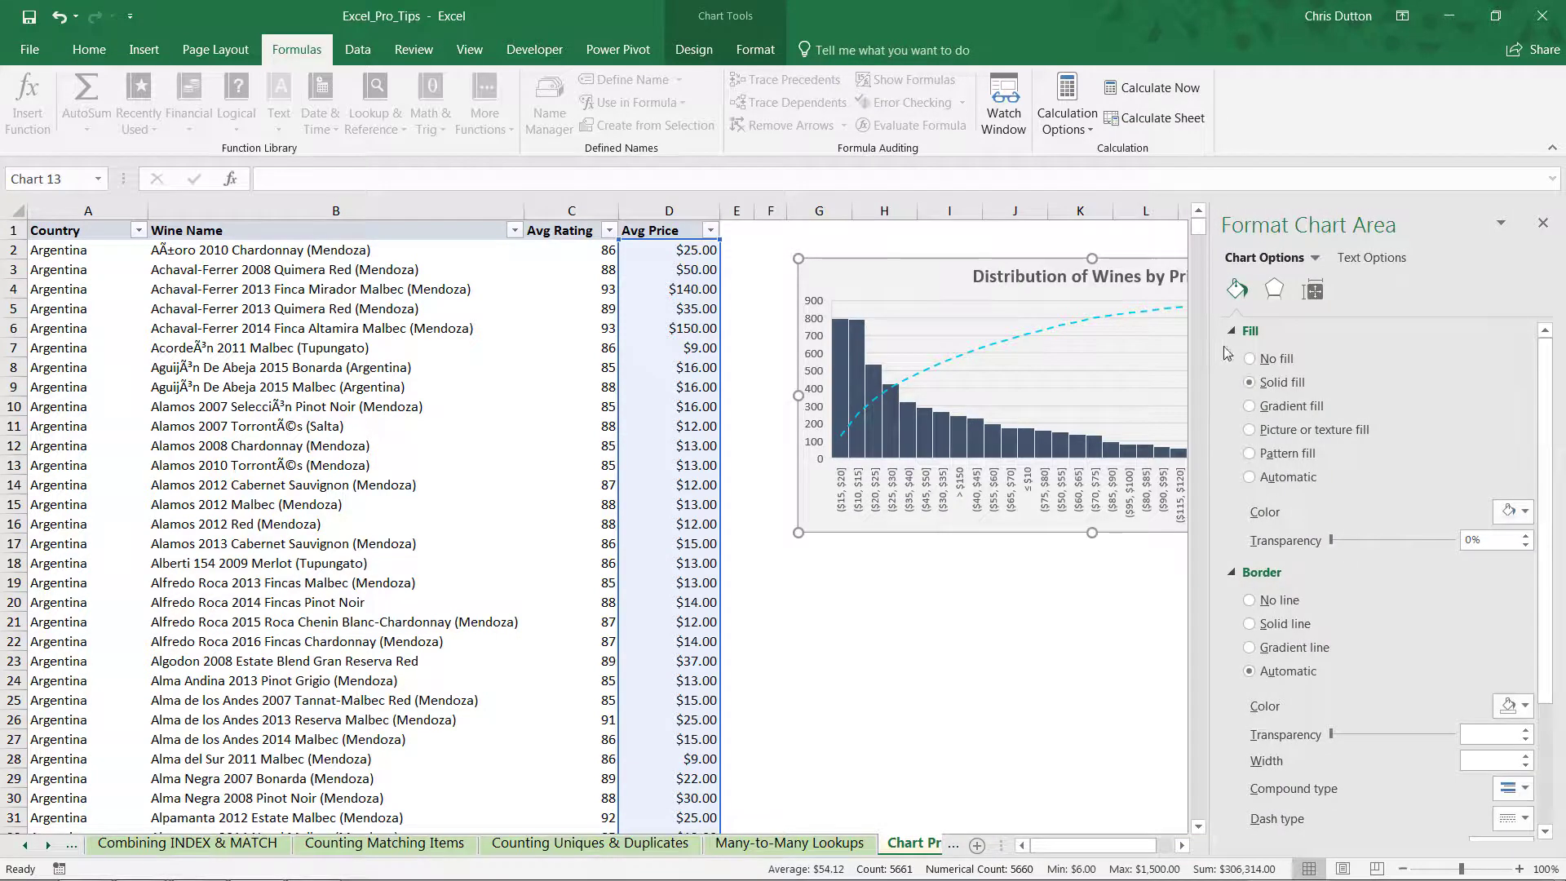
click(1315, 290)
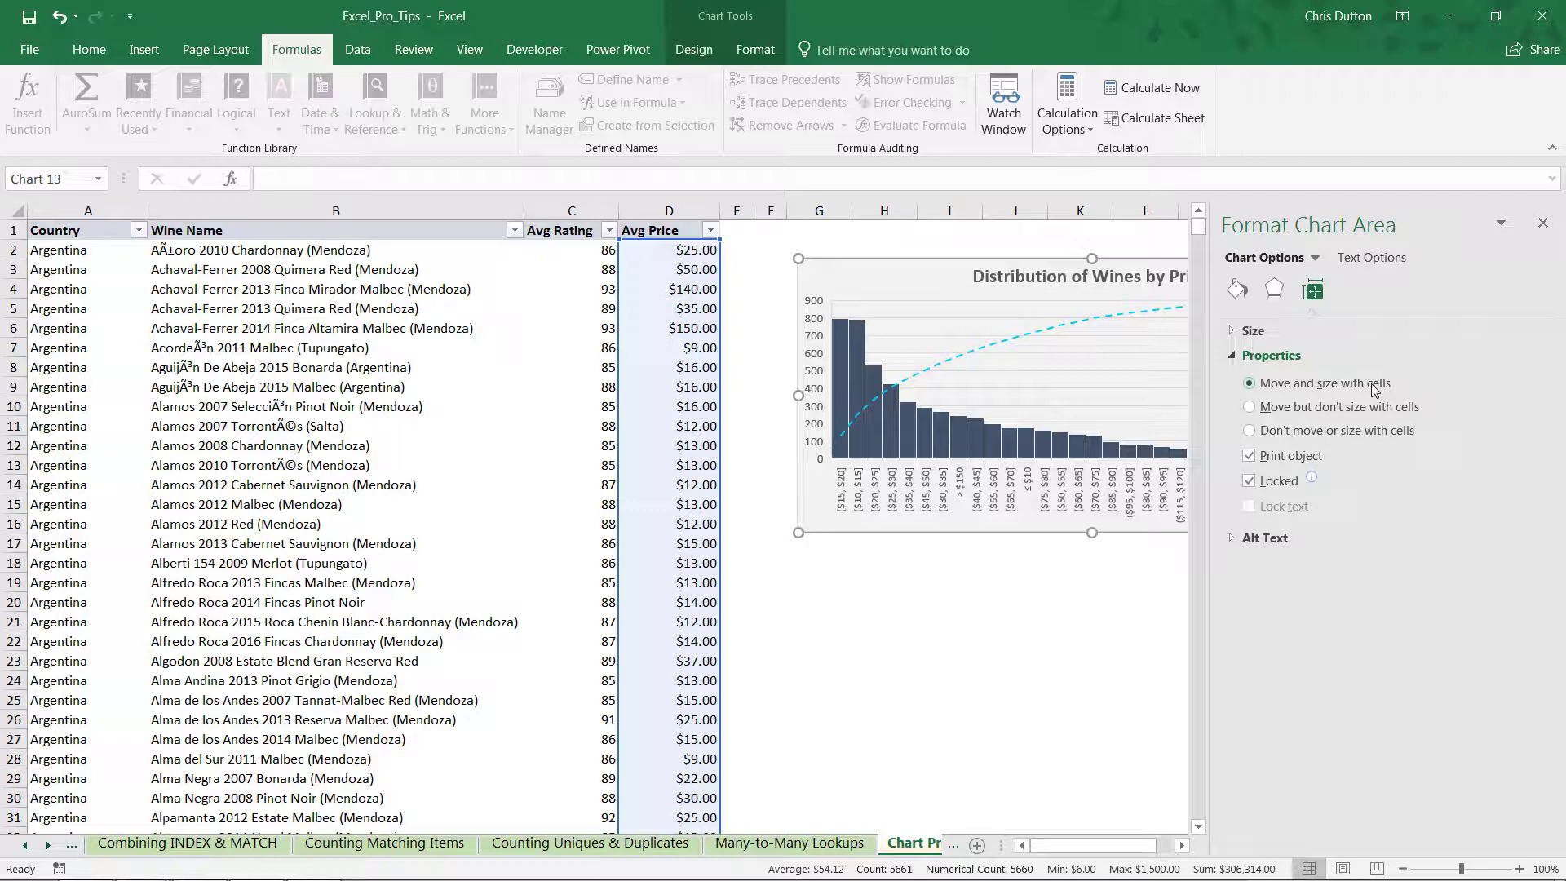
click(1542, 223)
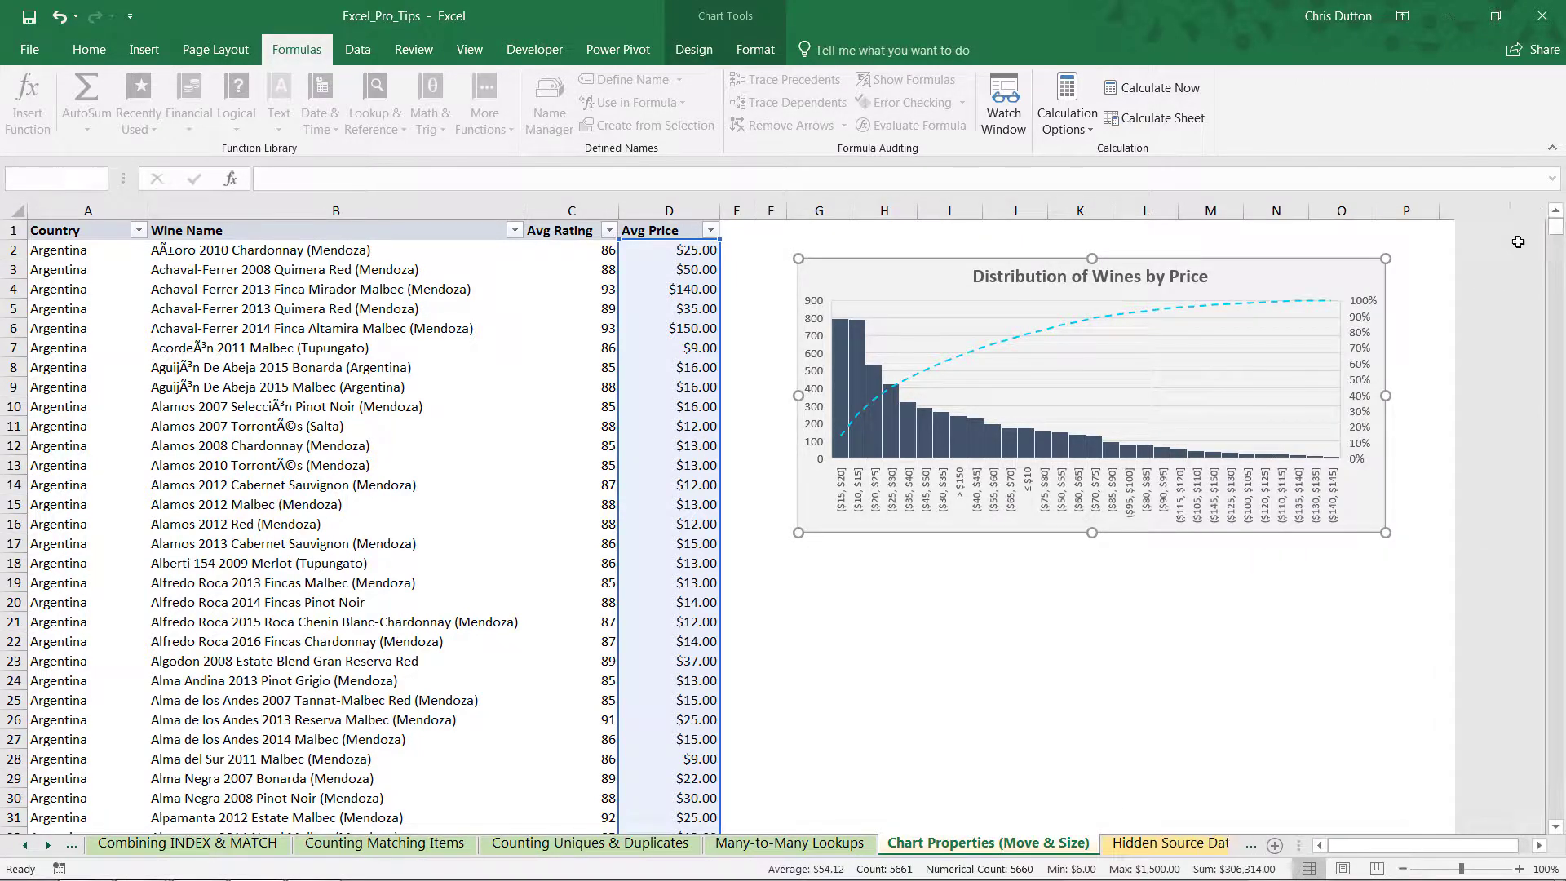
Step: Test widening columns E and I beneath the chart, undoing each width change
click(770, 210)
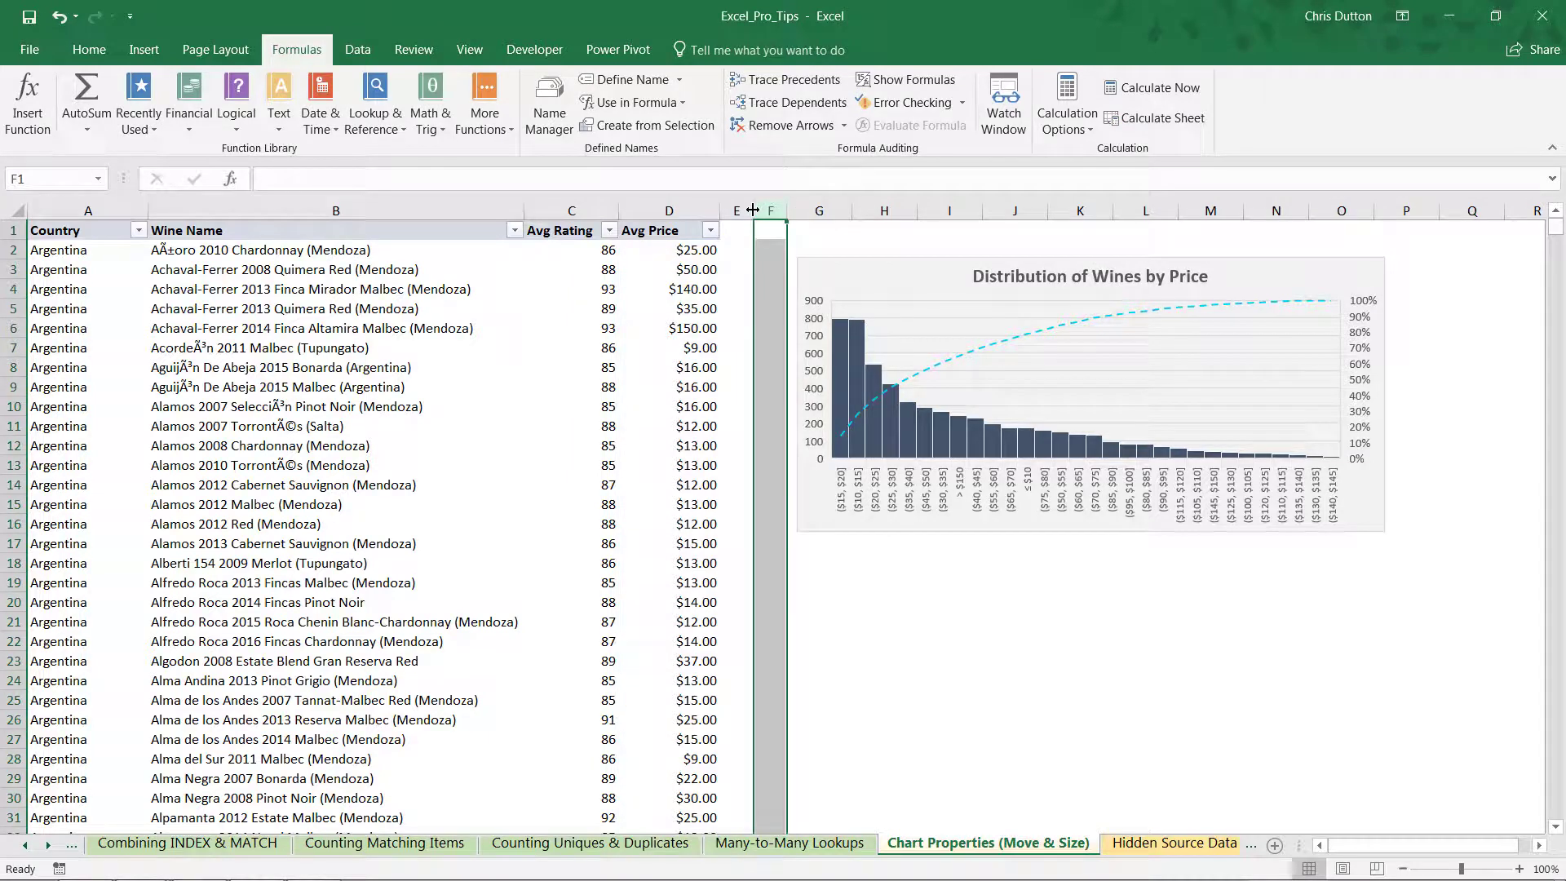
drag(753, 210, 845, 211)
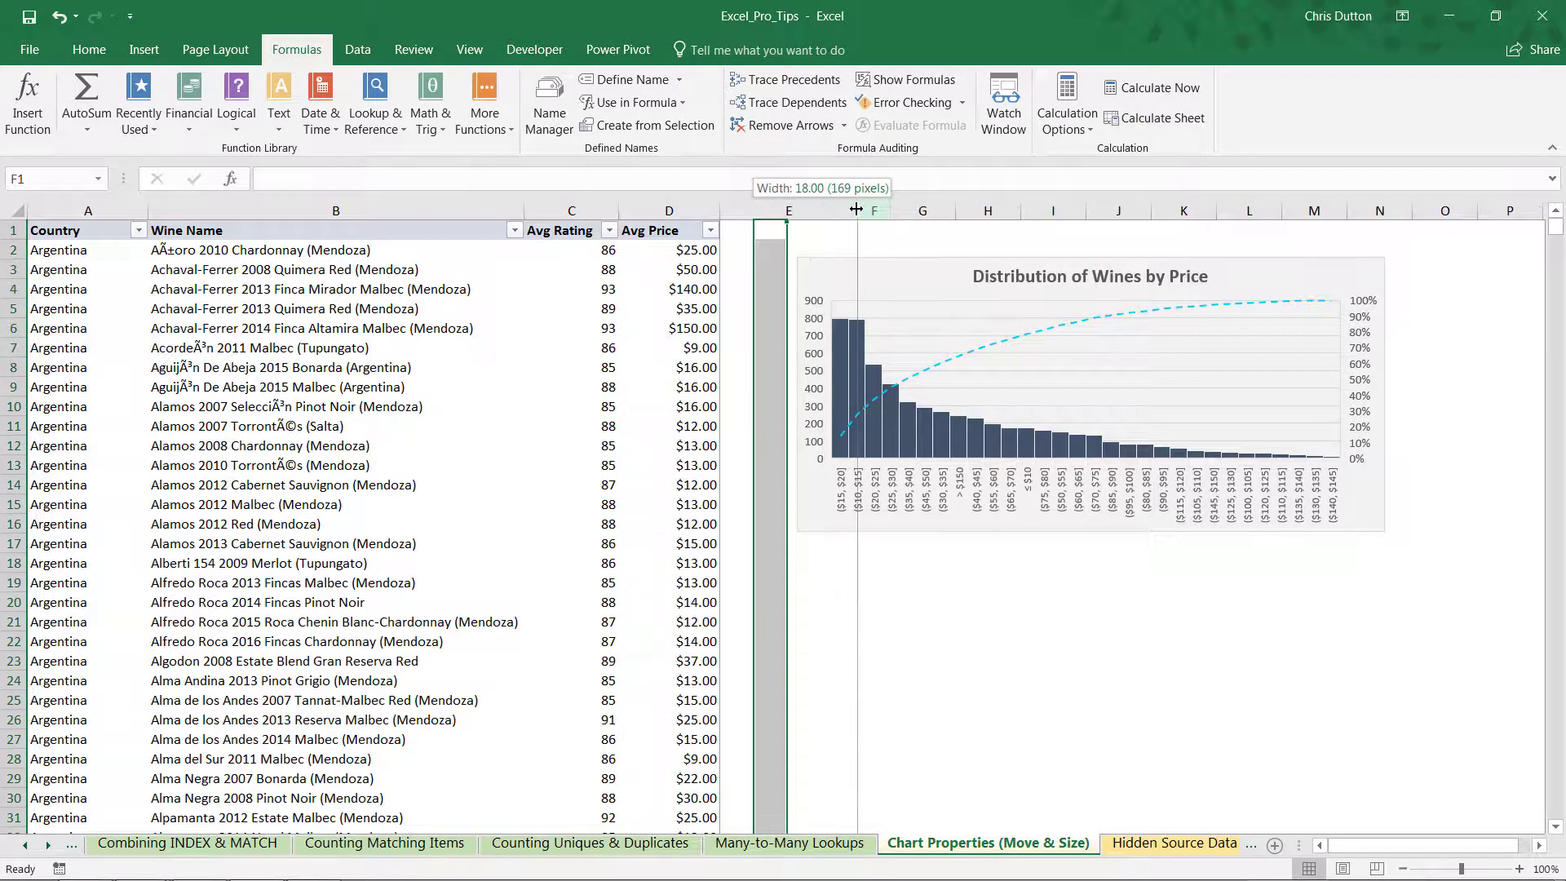
drag(857, 209, 856, 210)
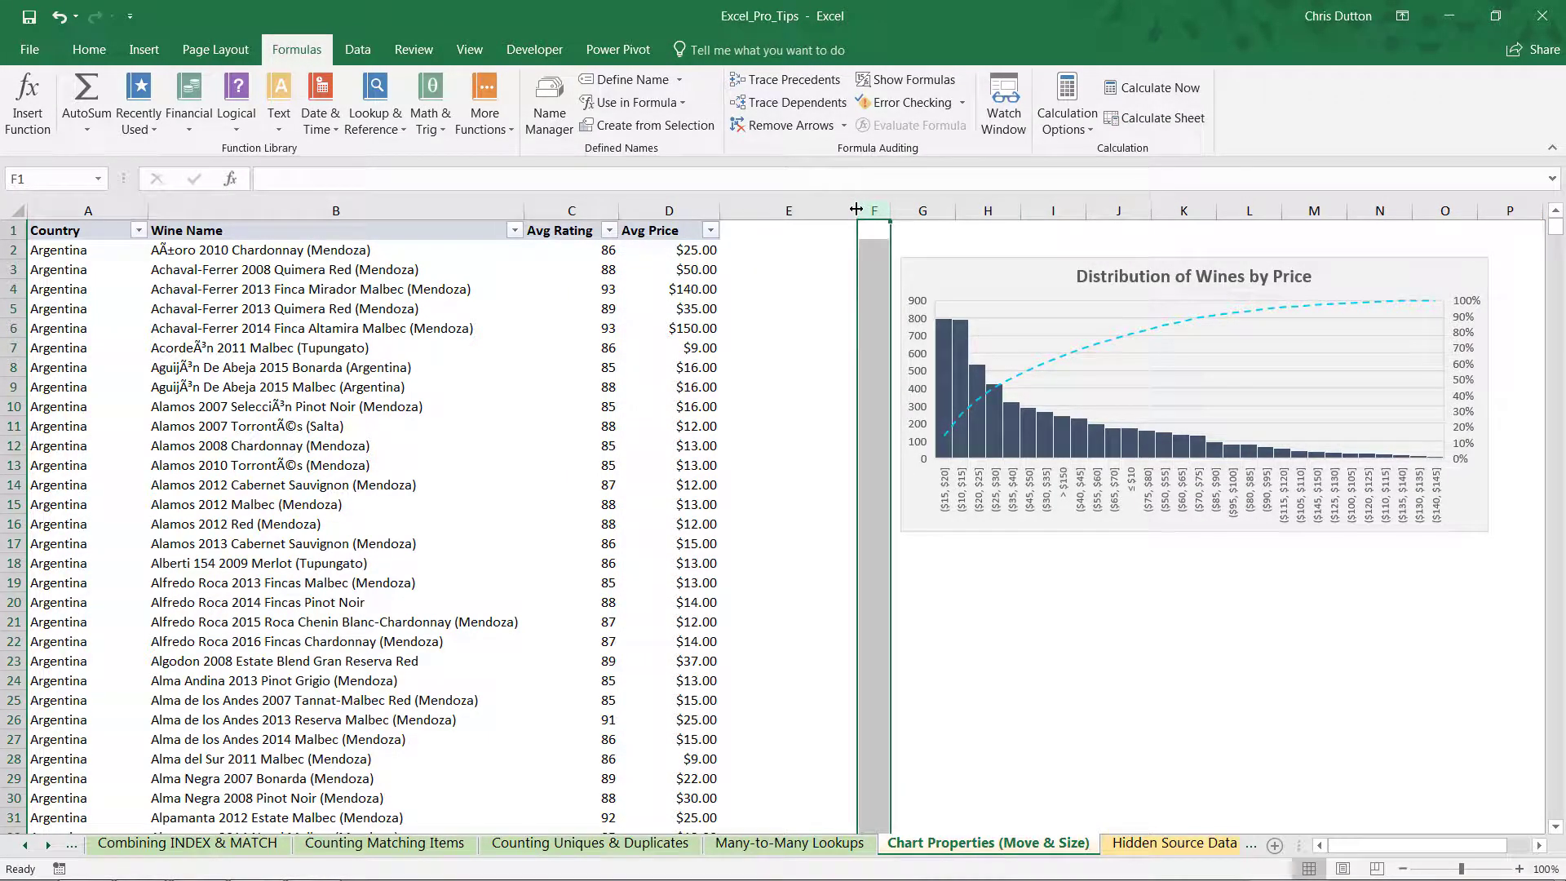
key(ctrl+z)
click(950, 210)
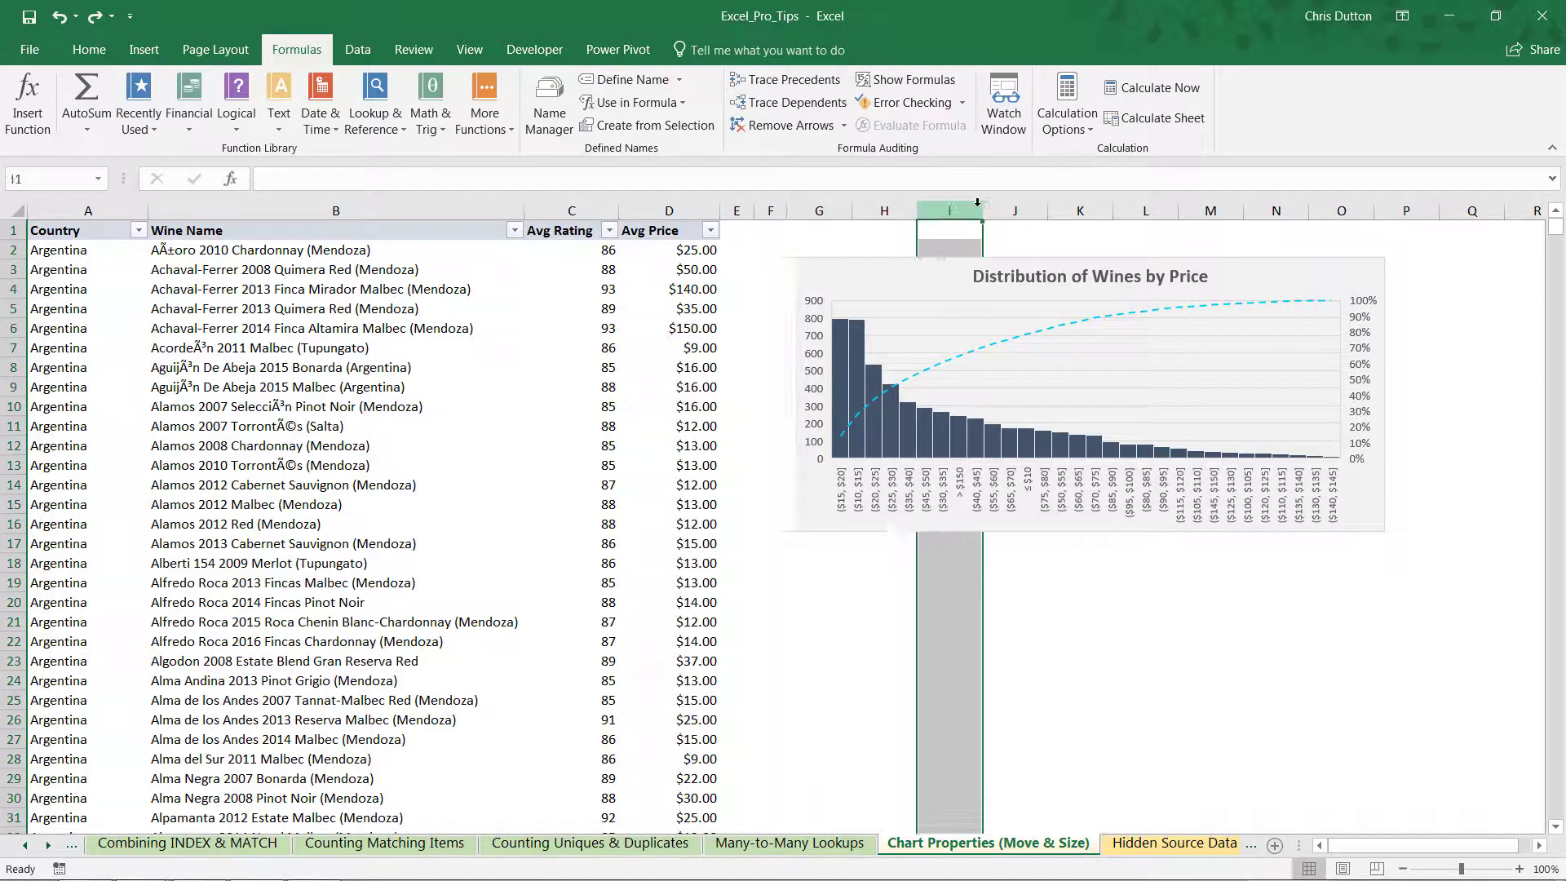
drag(985, 209, 1249, 210)
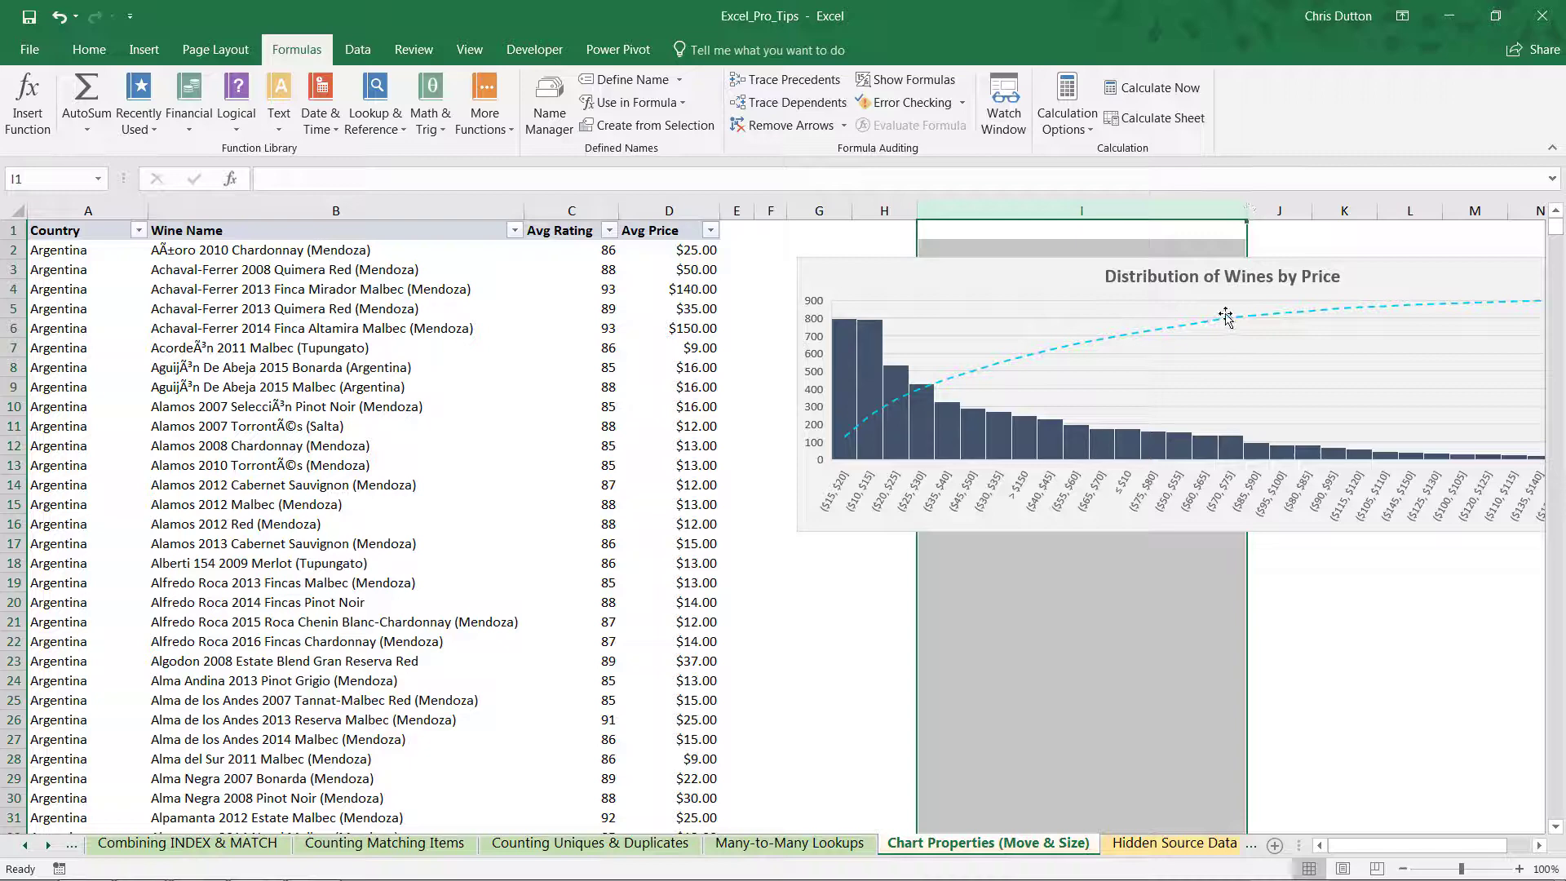
key(ctrl+z)
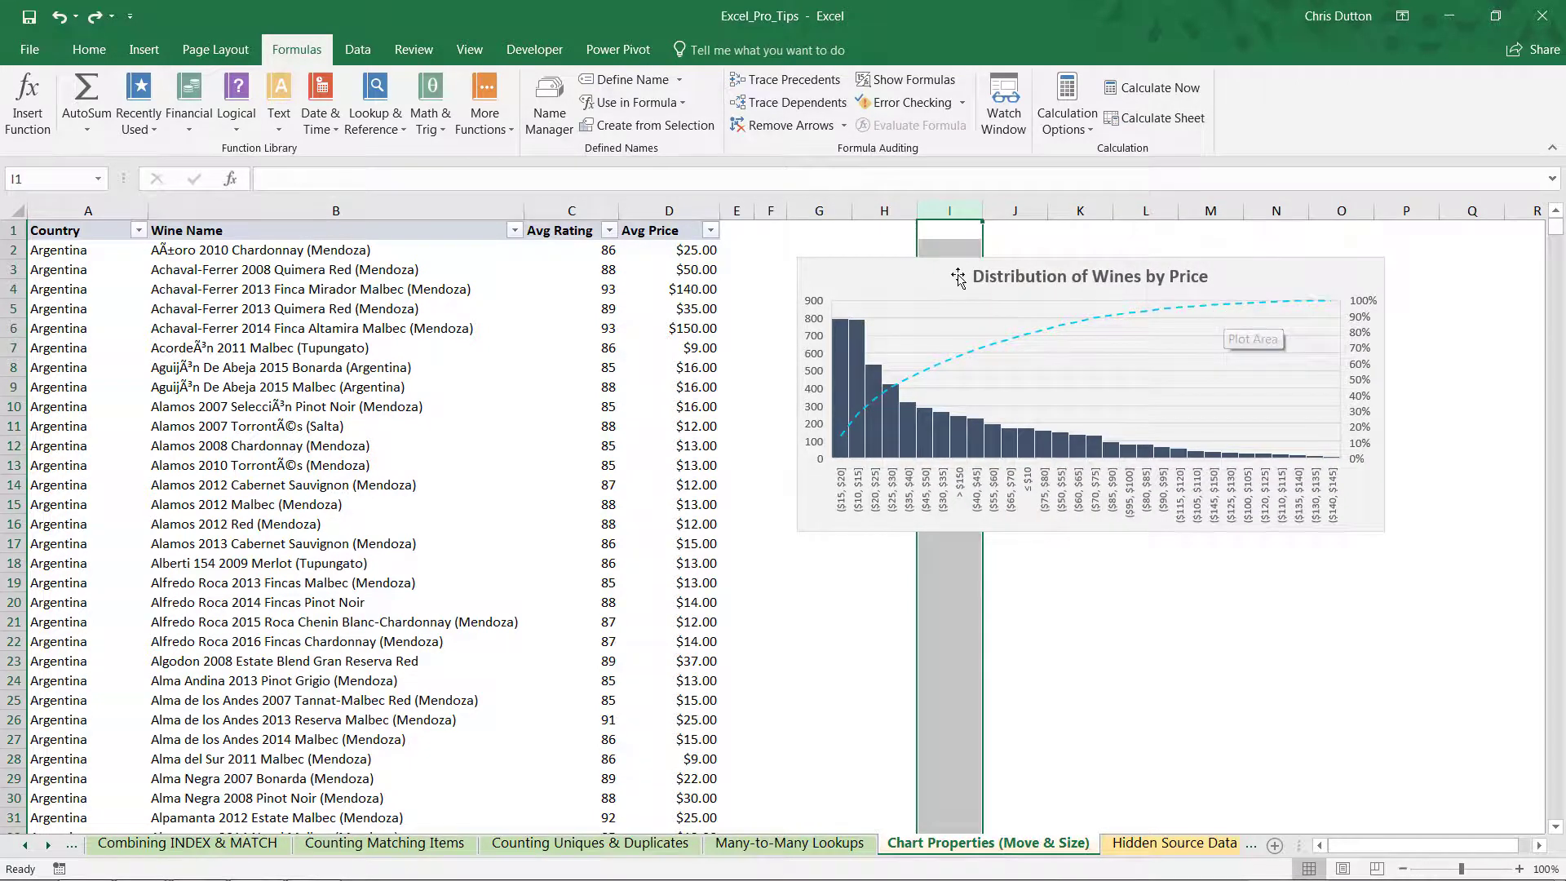
click(958, 278)
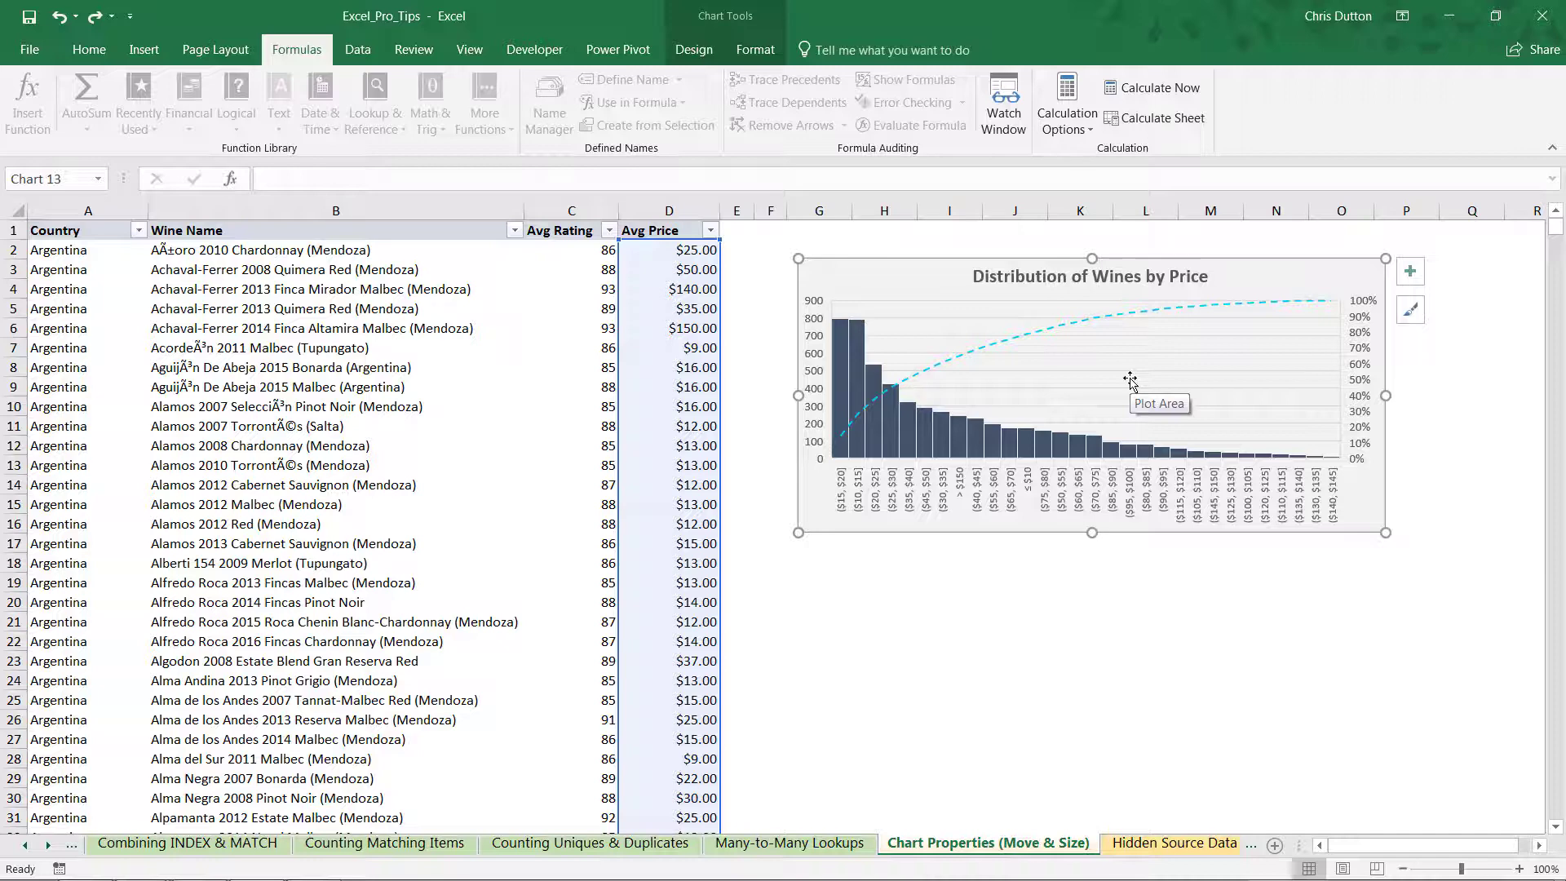
click(224, 292)
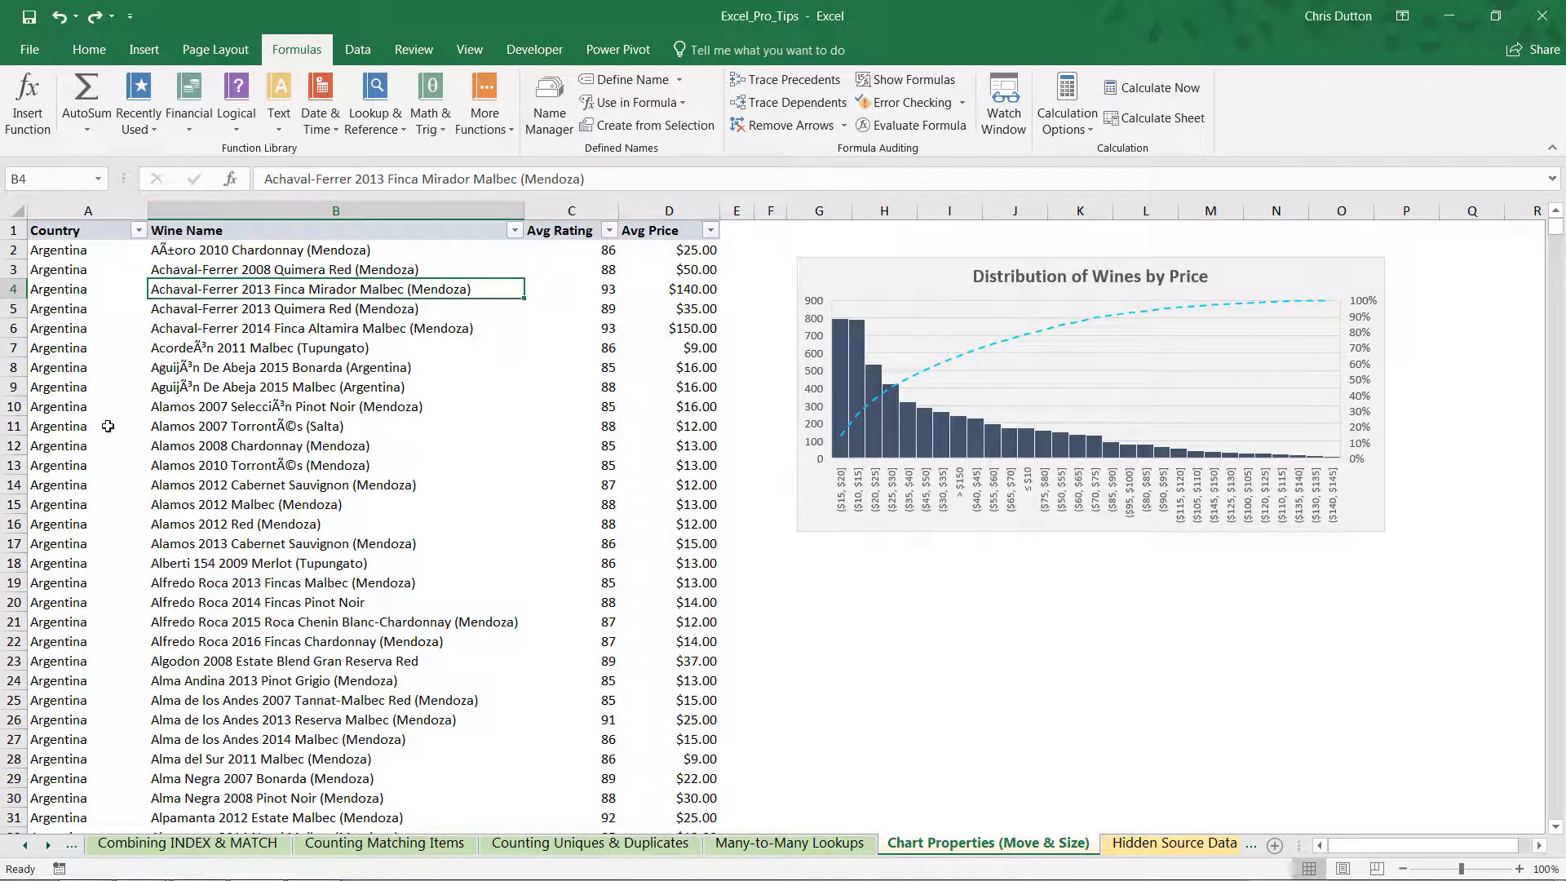
Step: Filter the Country column to Austria only, then clear the filter to show all wines
click(140, 231)
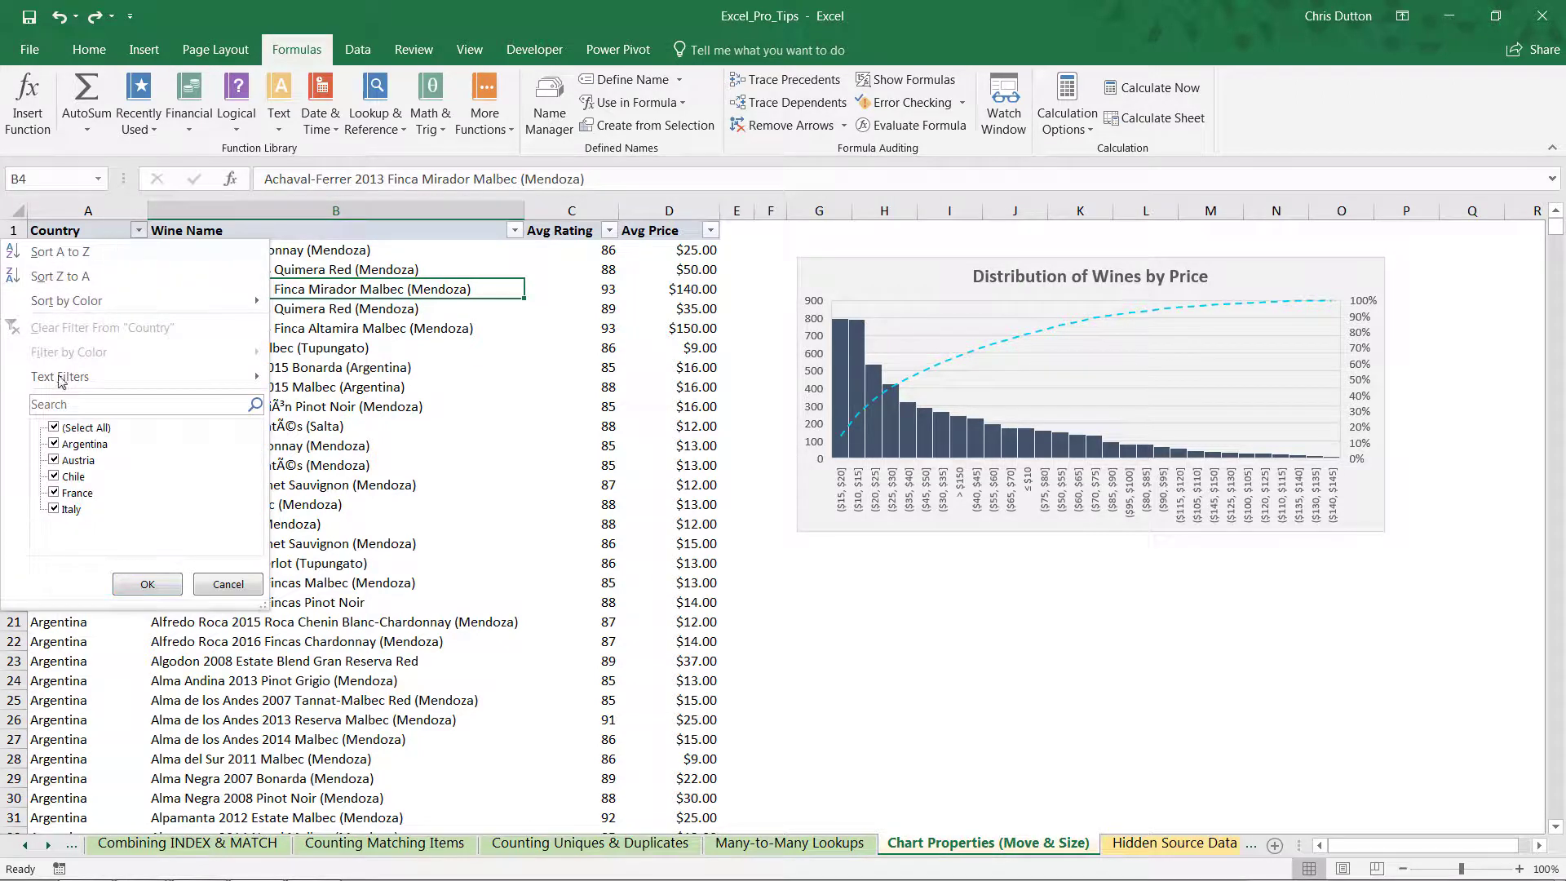
click(54, 428)
click(55, 461)
click(148, 585)
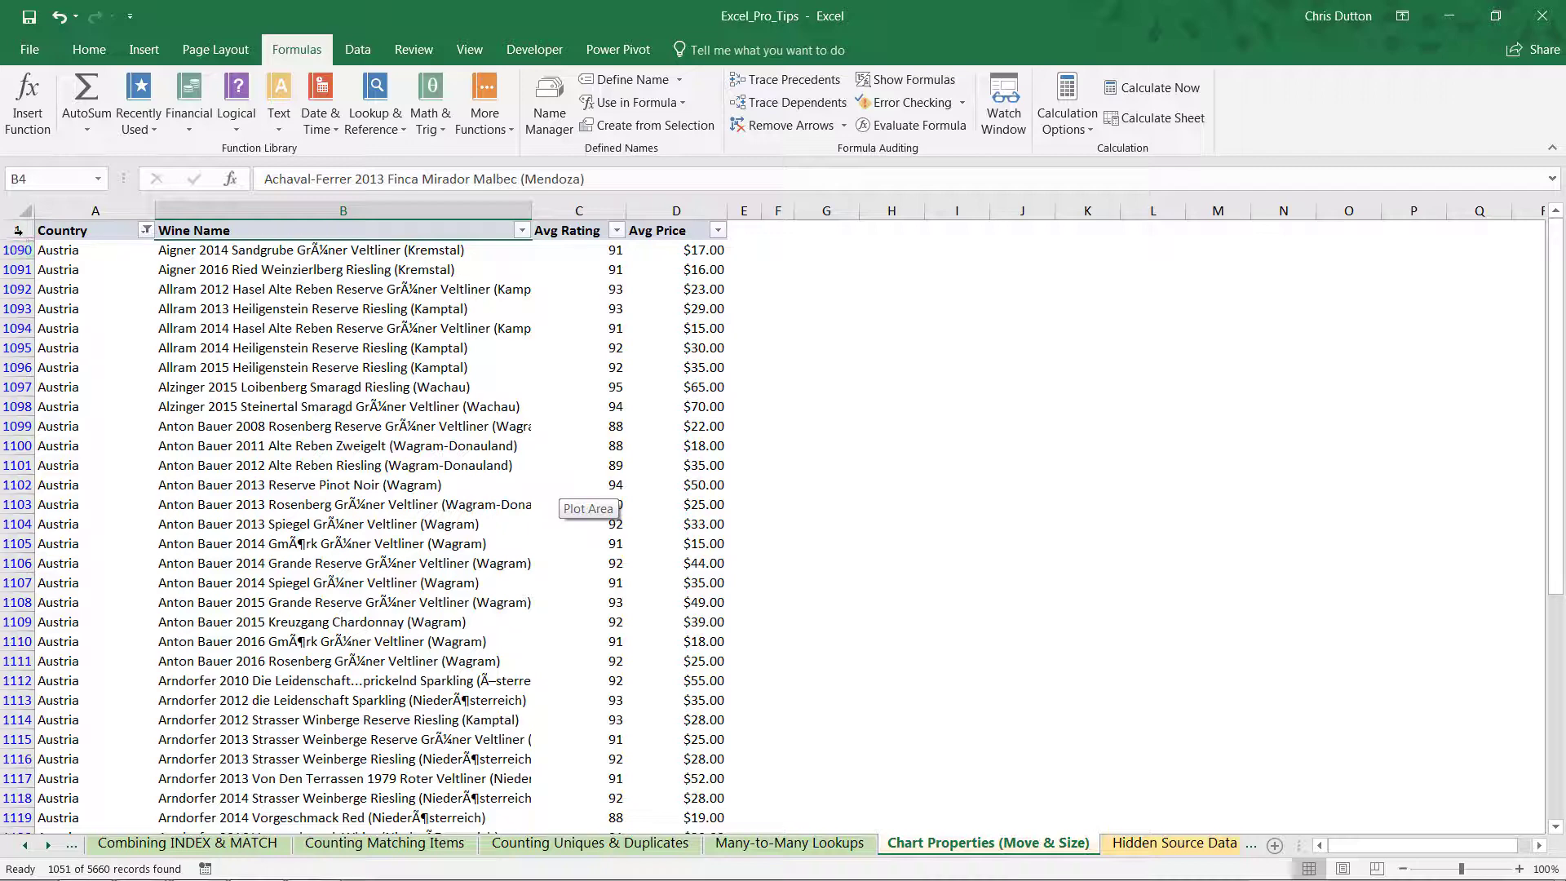
click(147, 231)
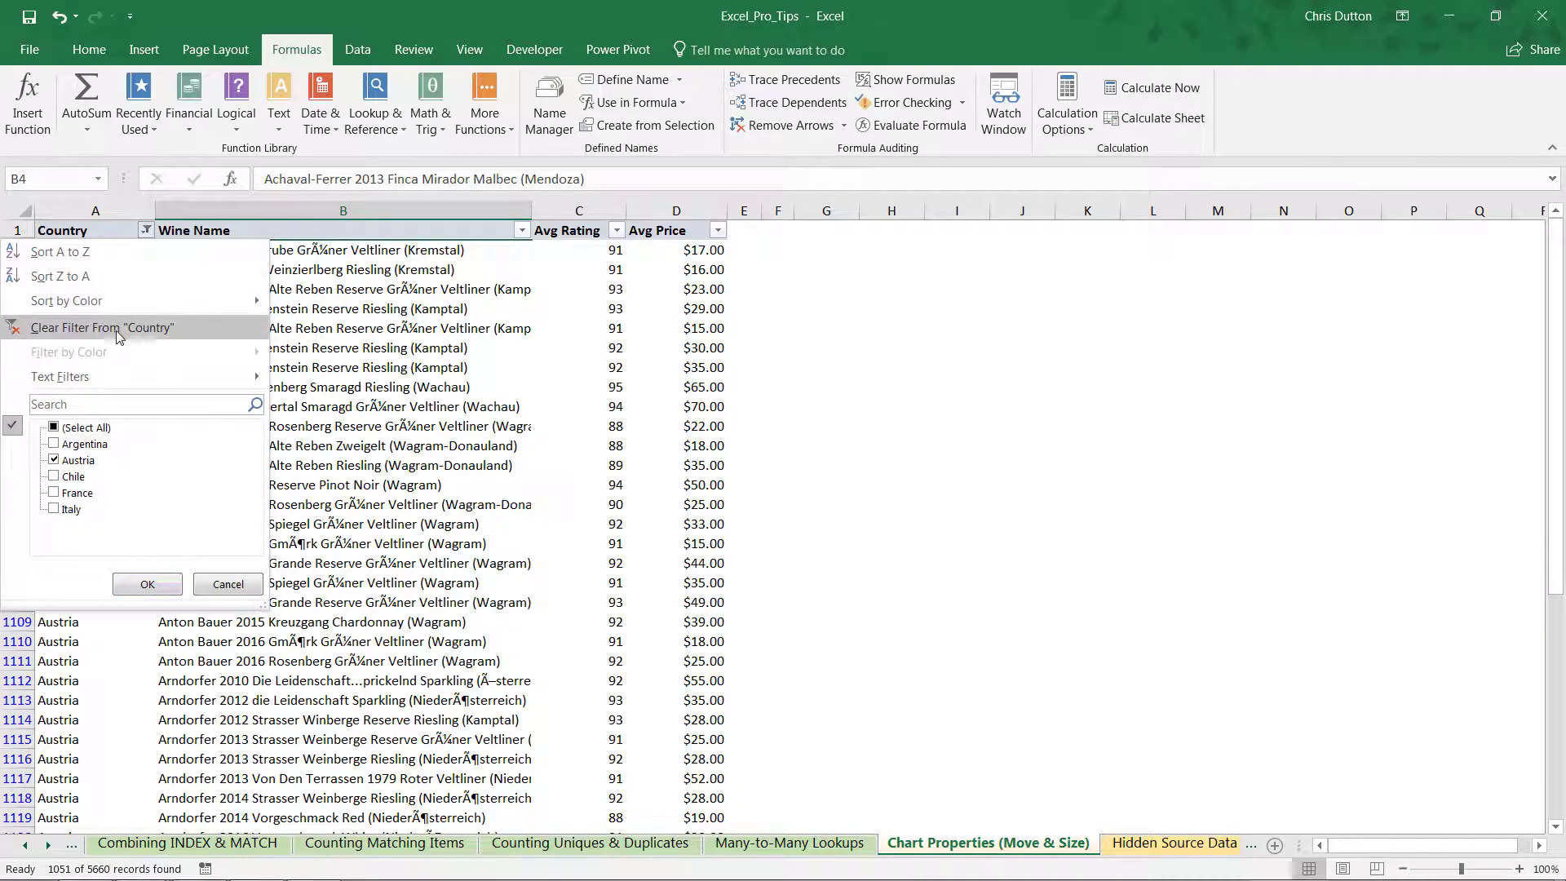
click(114, 328)
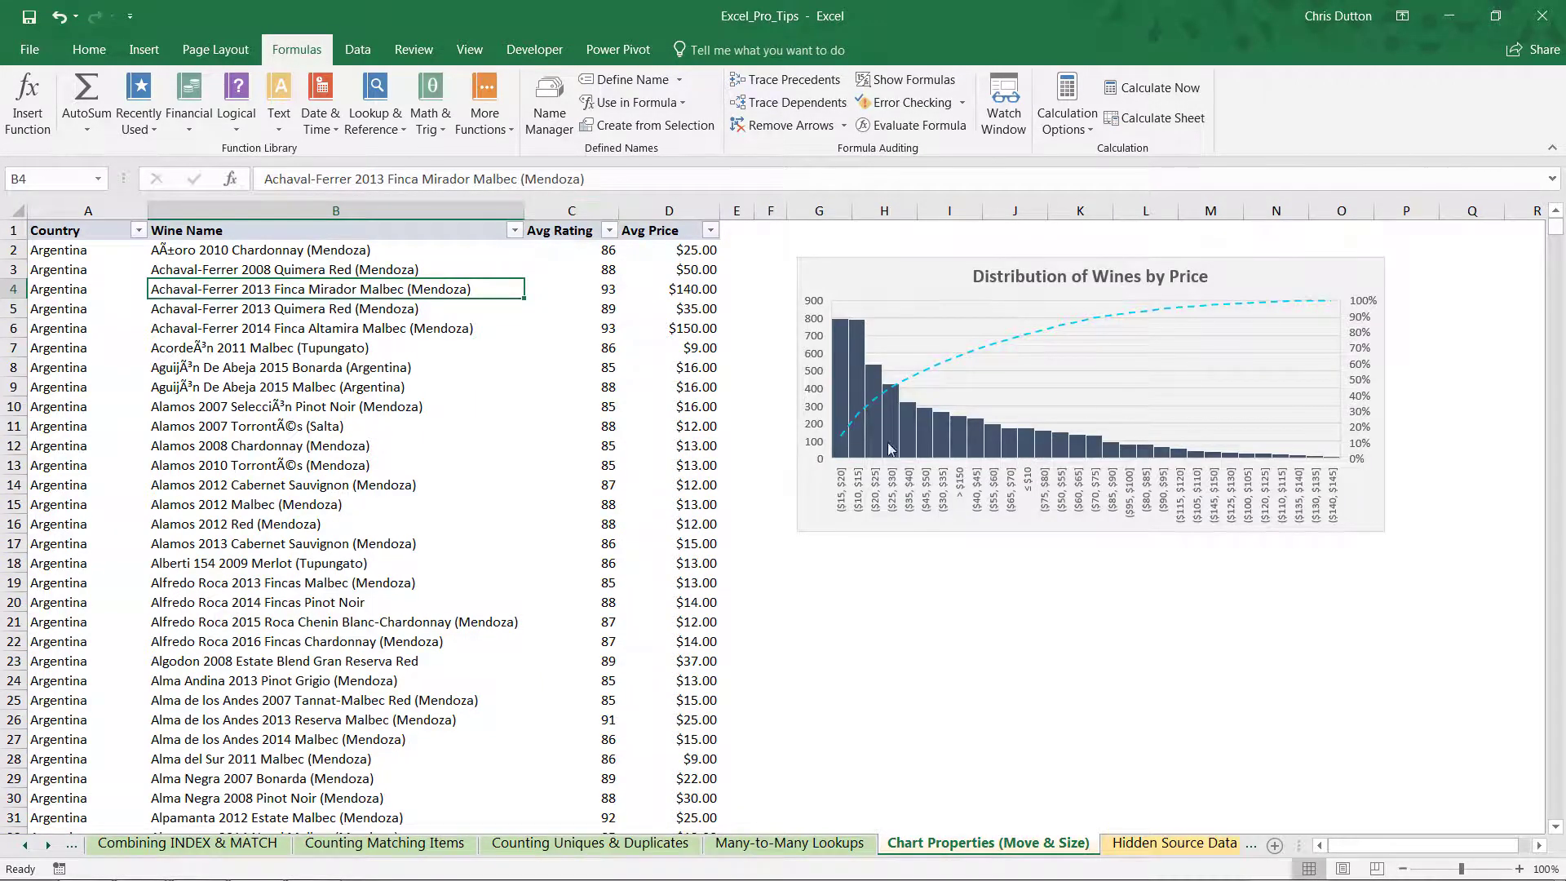
right_click(852, 265)
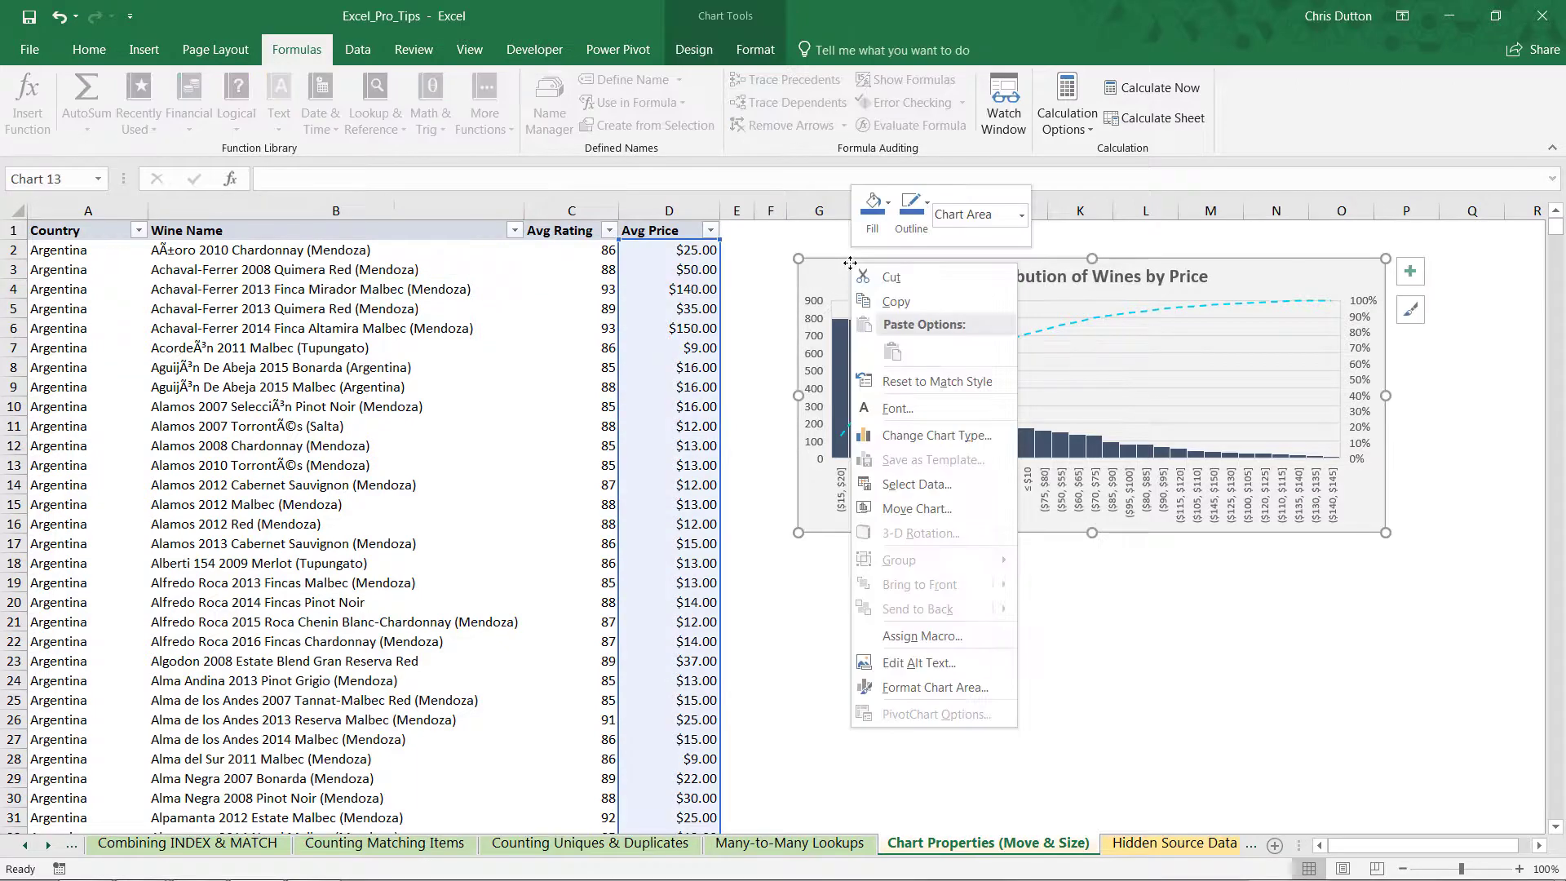
click(934, 688)
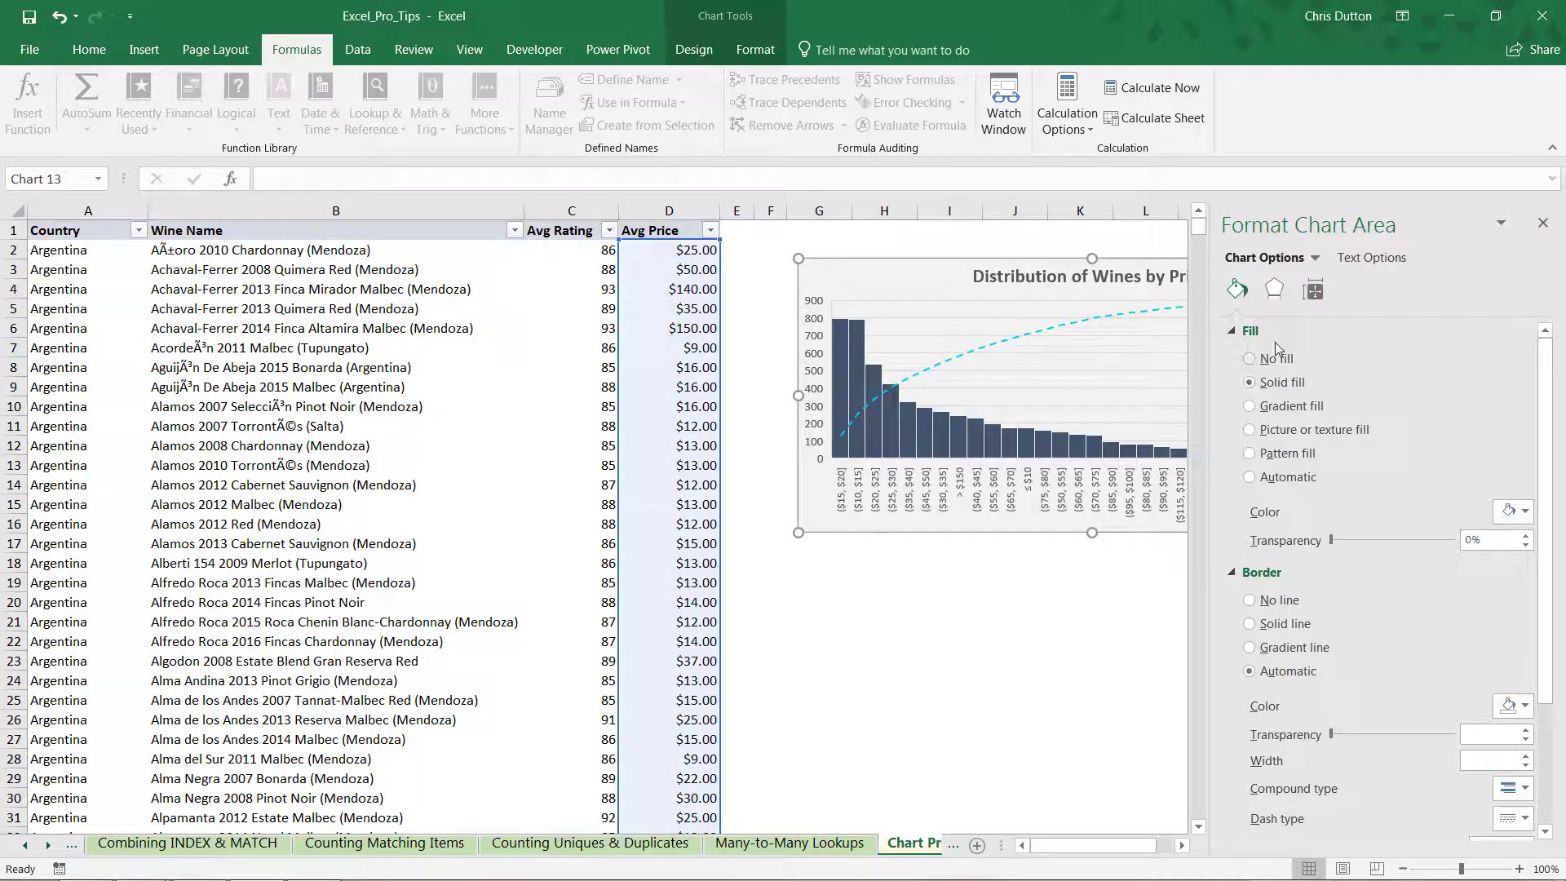
click(1313, 290)
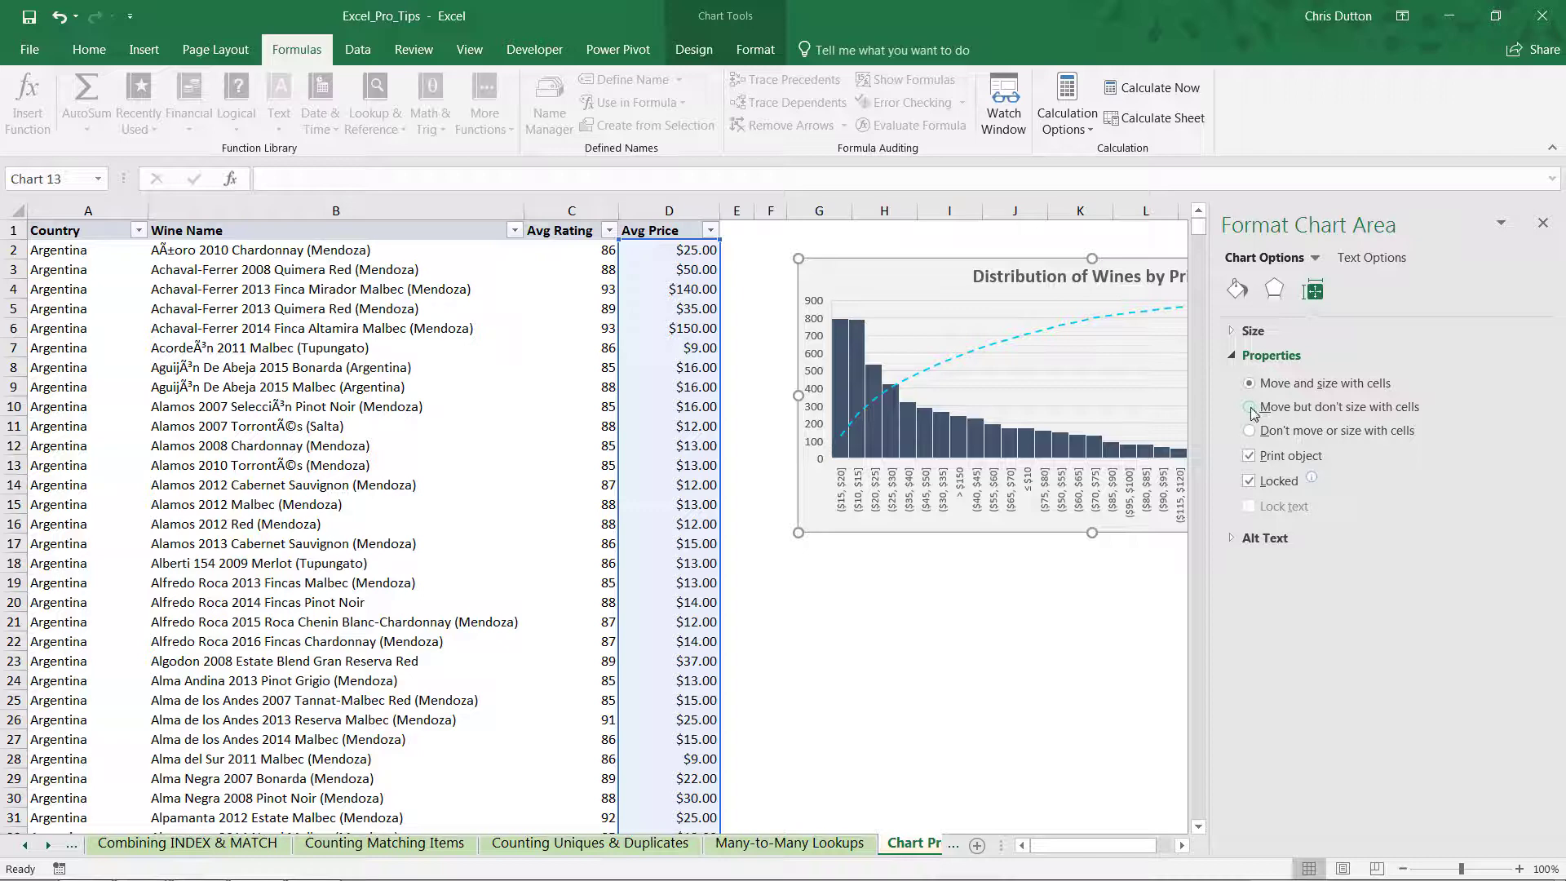
click(1542, 221)
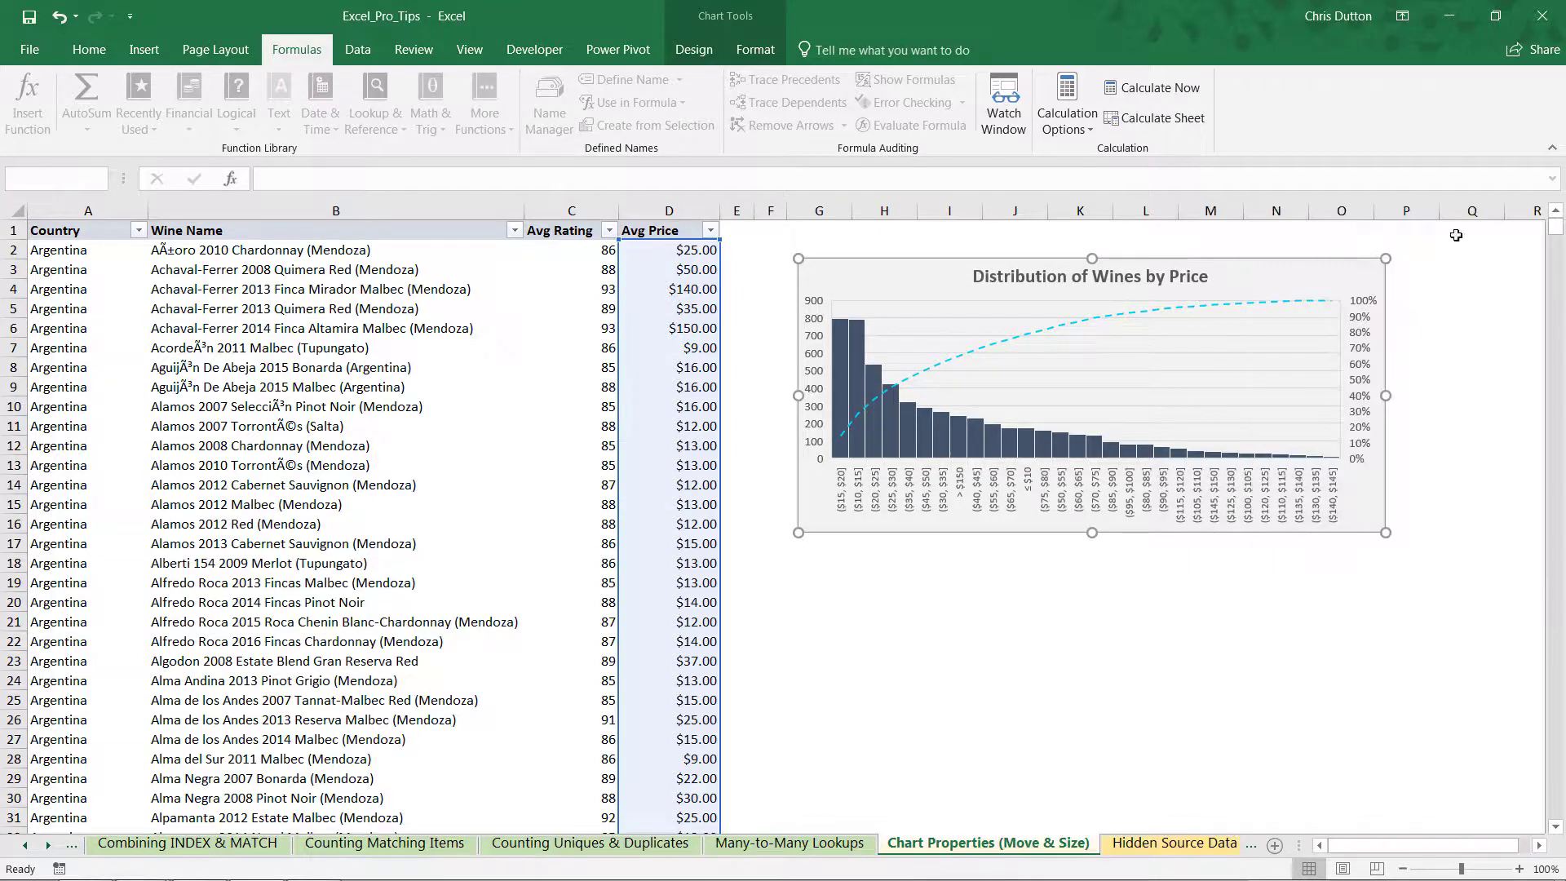
click(772, 209)
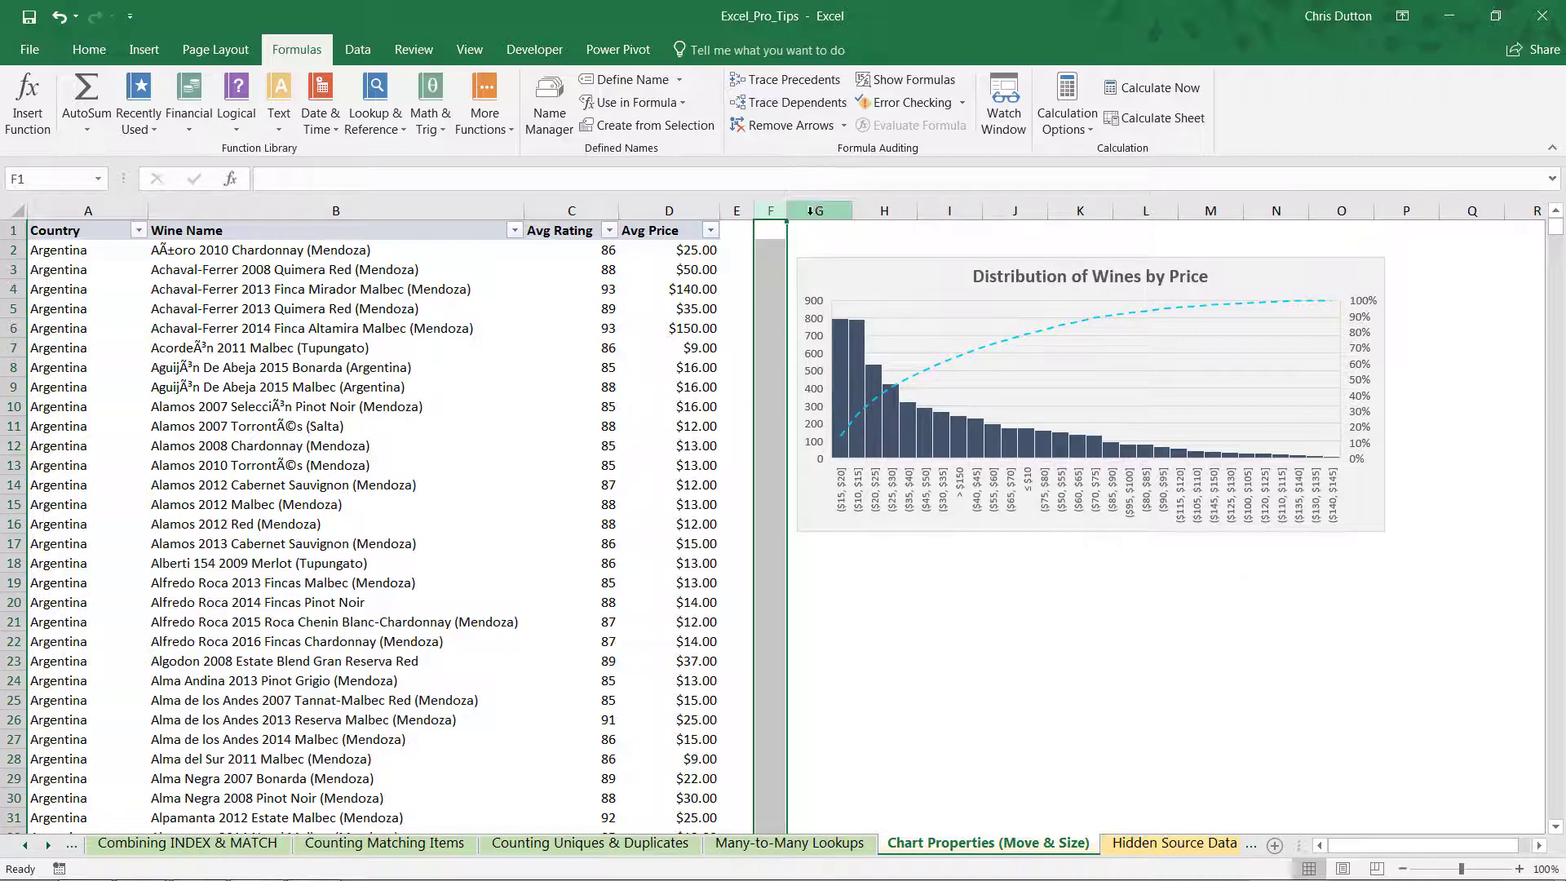
drag(754, 211, 889, 211)
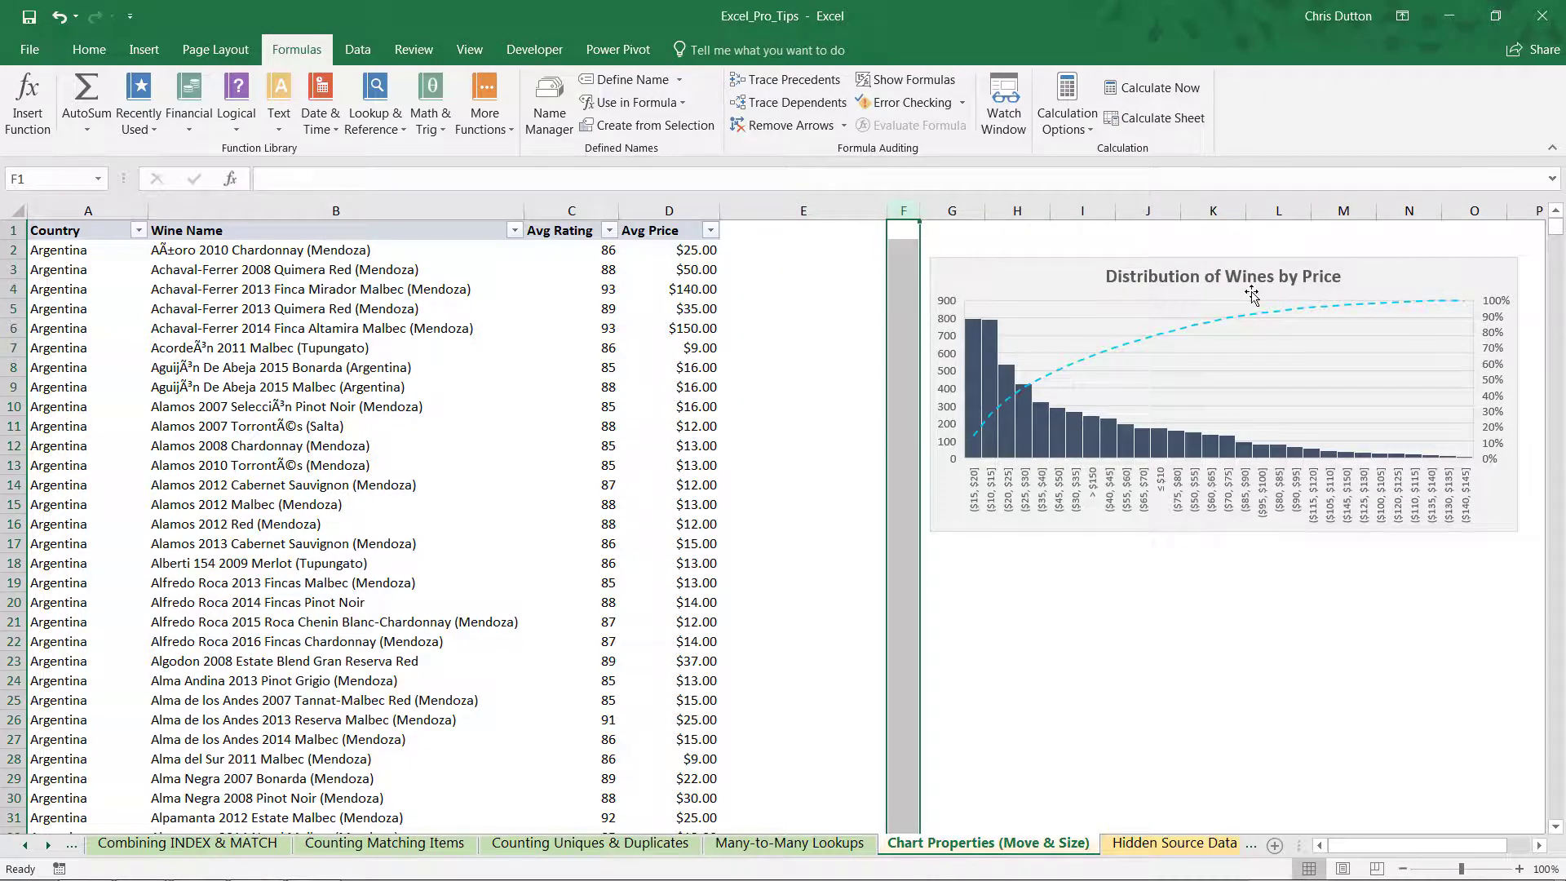
key(ctrl+z)
click(978, 211)
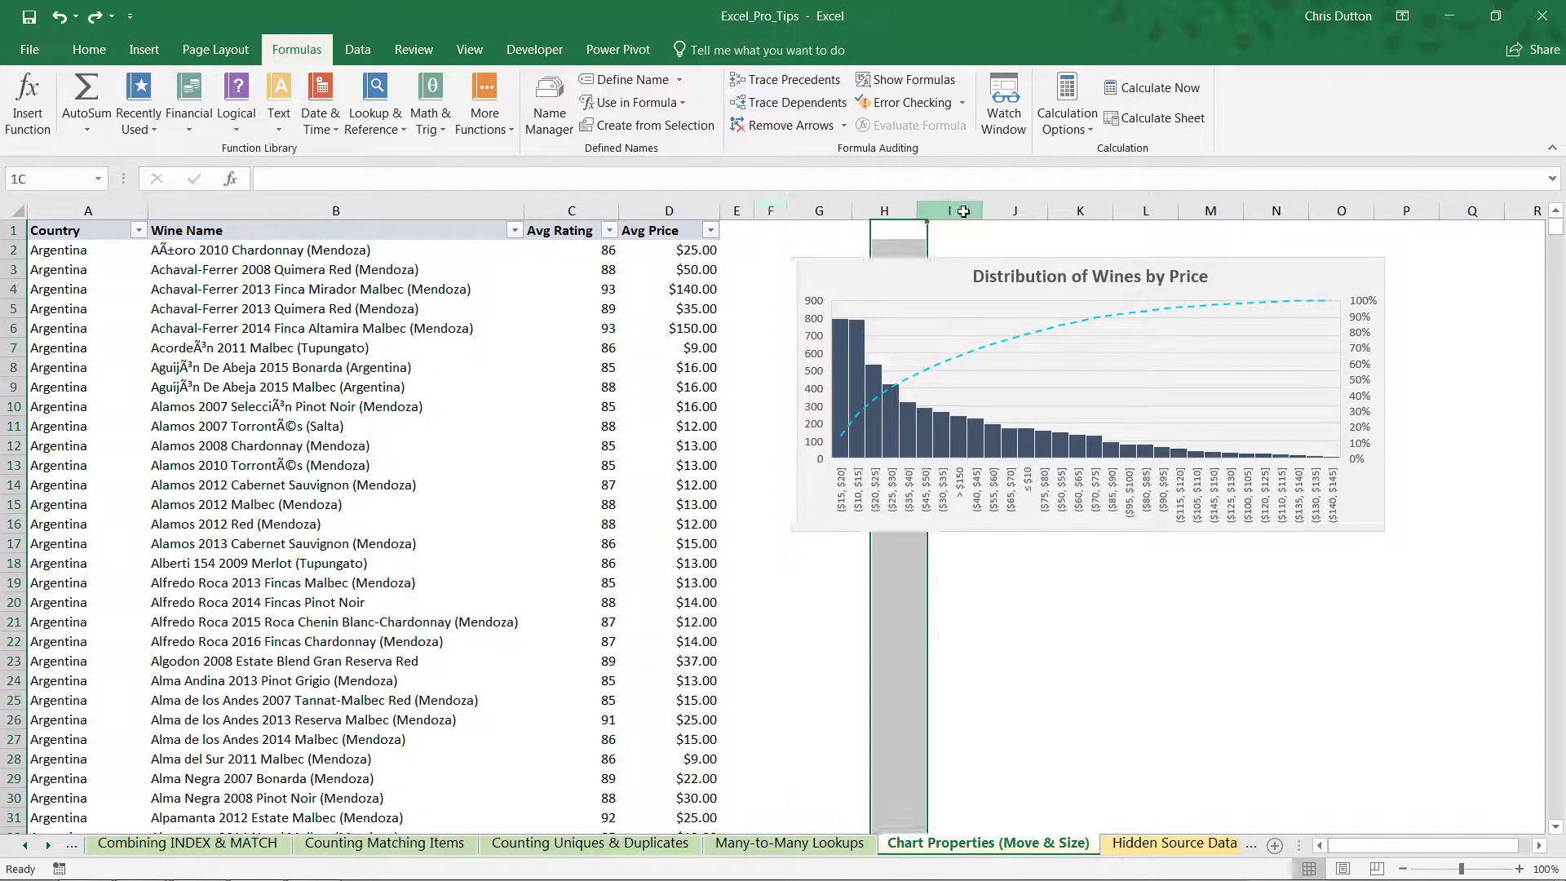
drag(983, 210, 1175, 205)
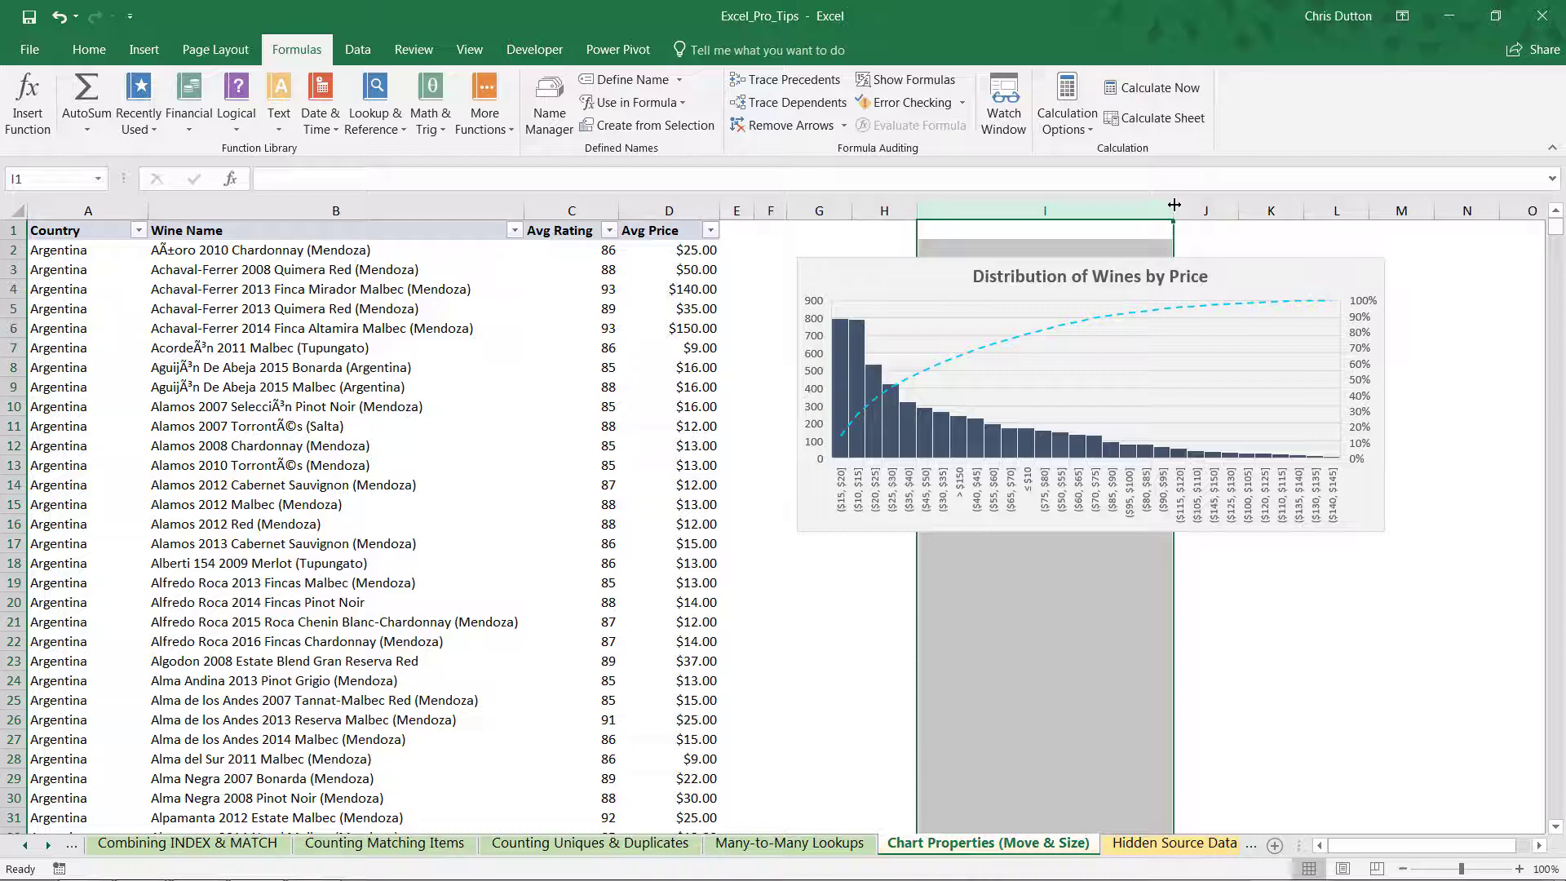
key(ctrl+z)
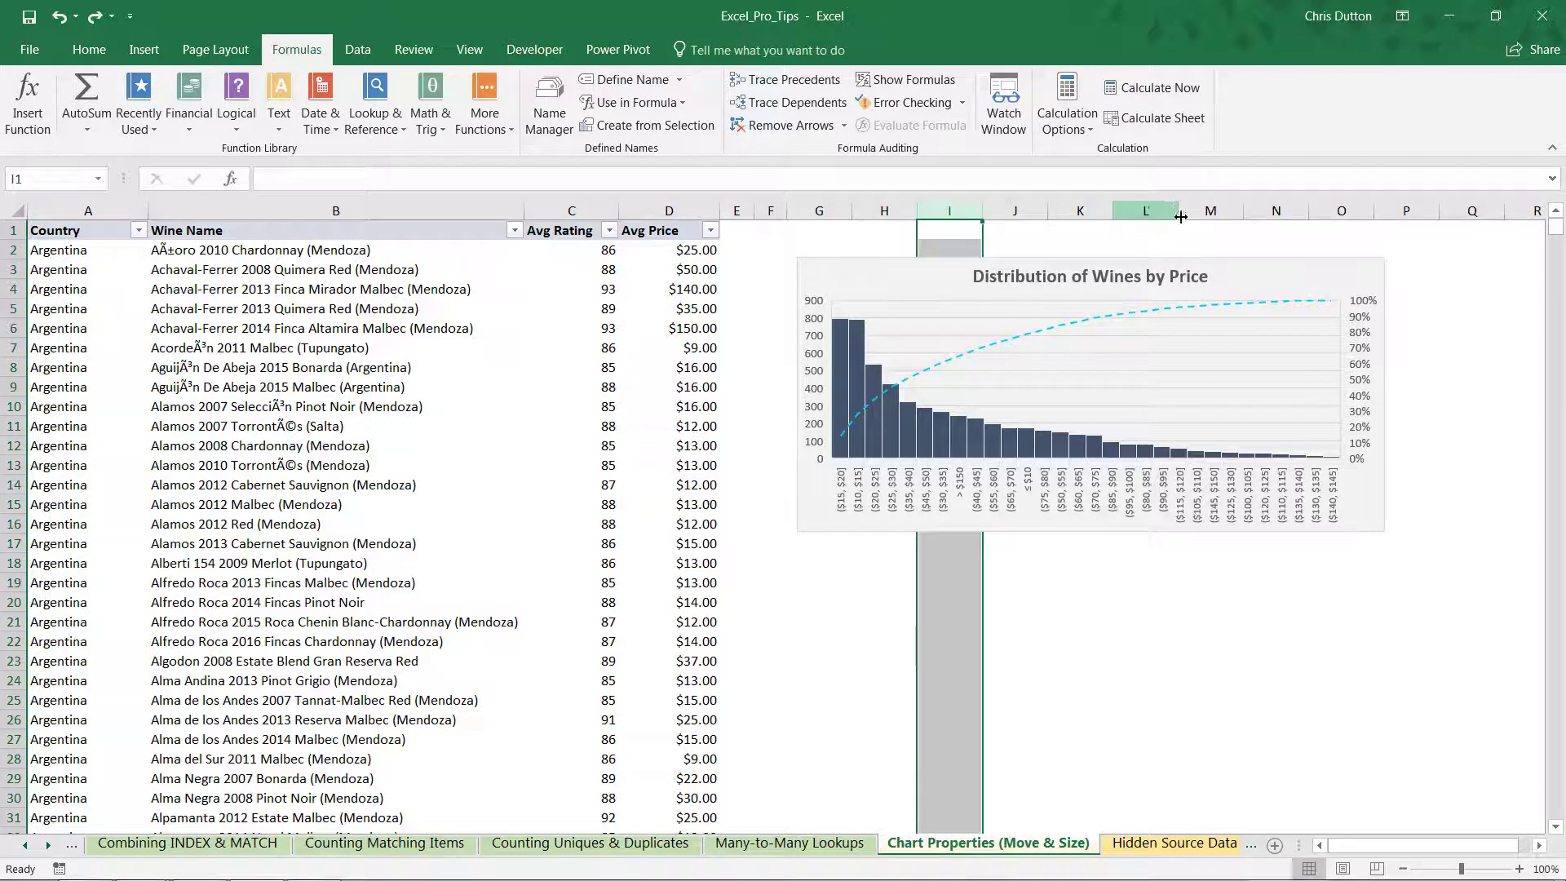
Step: Set the chart area's Size & Properties to 'Don't move or size with cells'
right_click(844, 525)
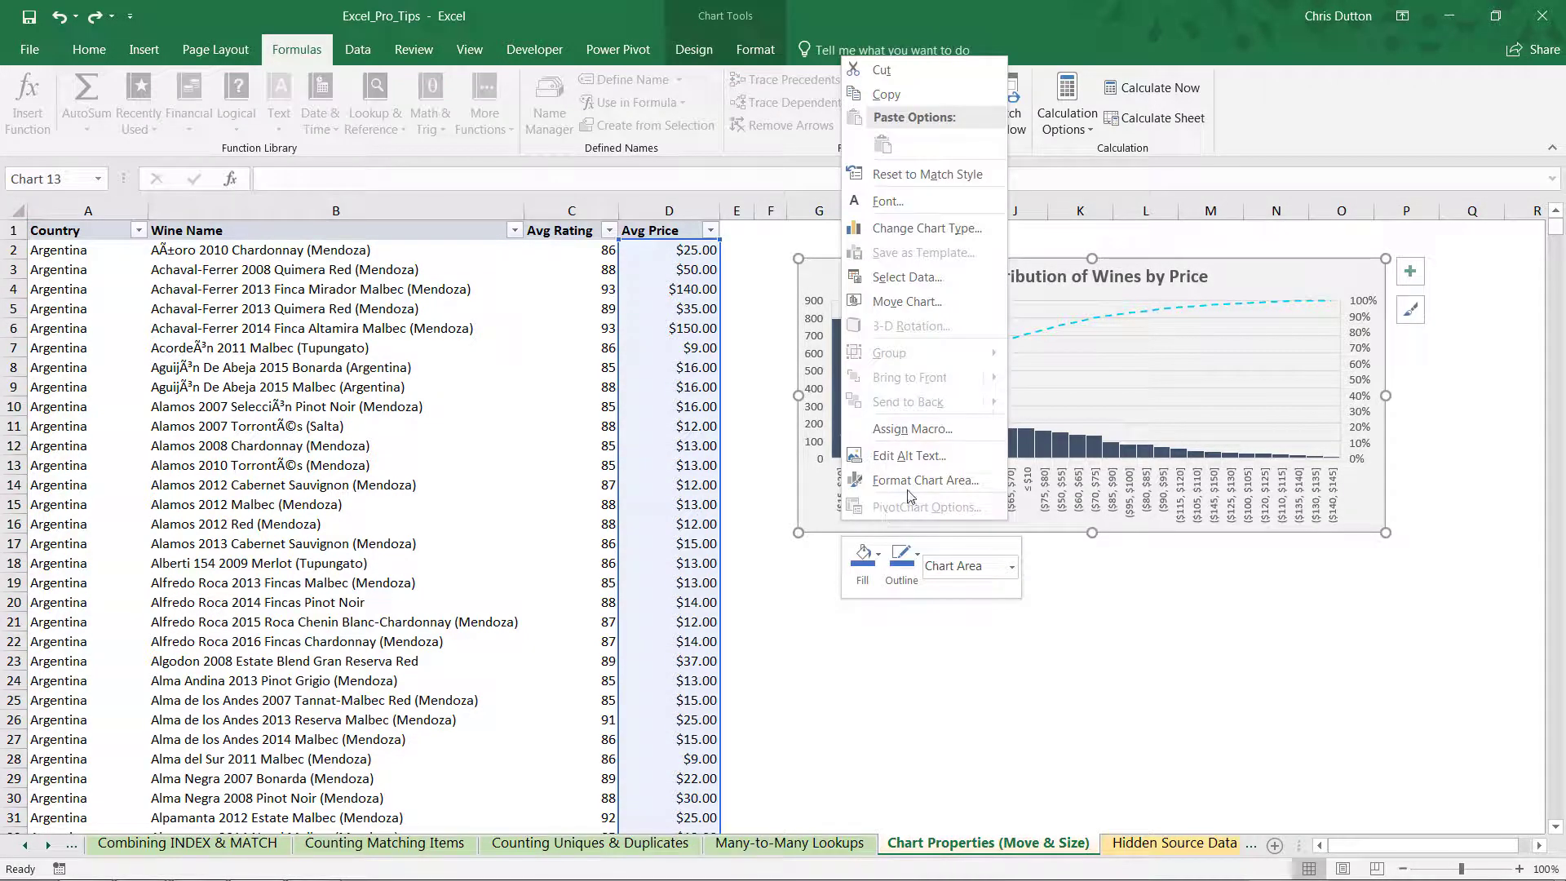
click(909, 486)
click(1312, 292)
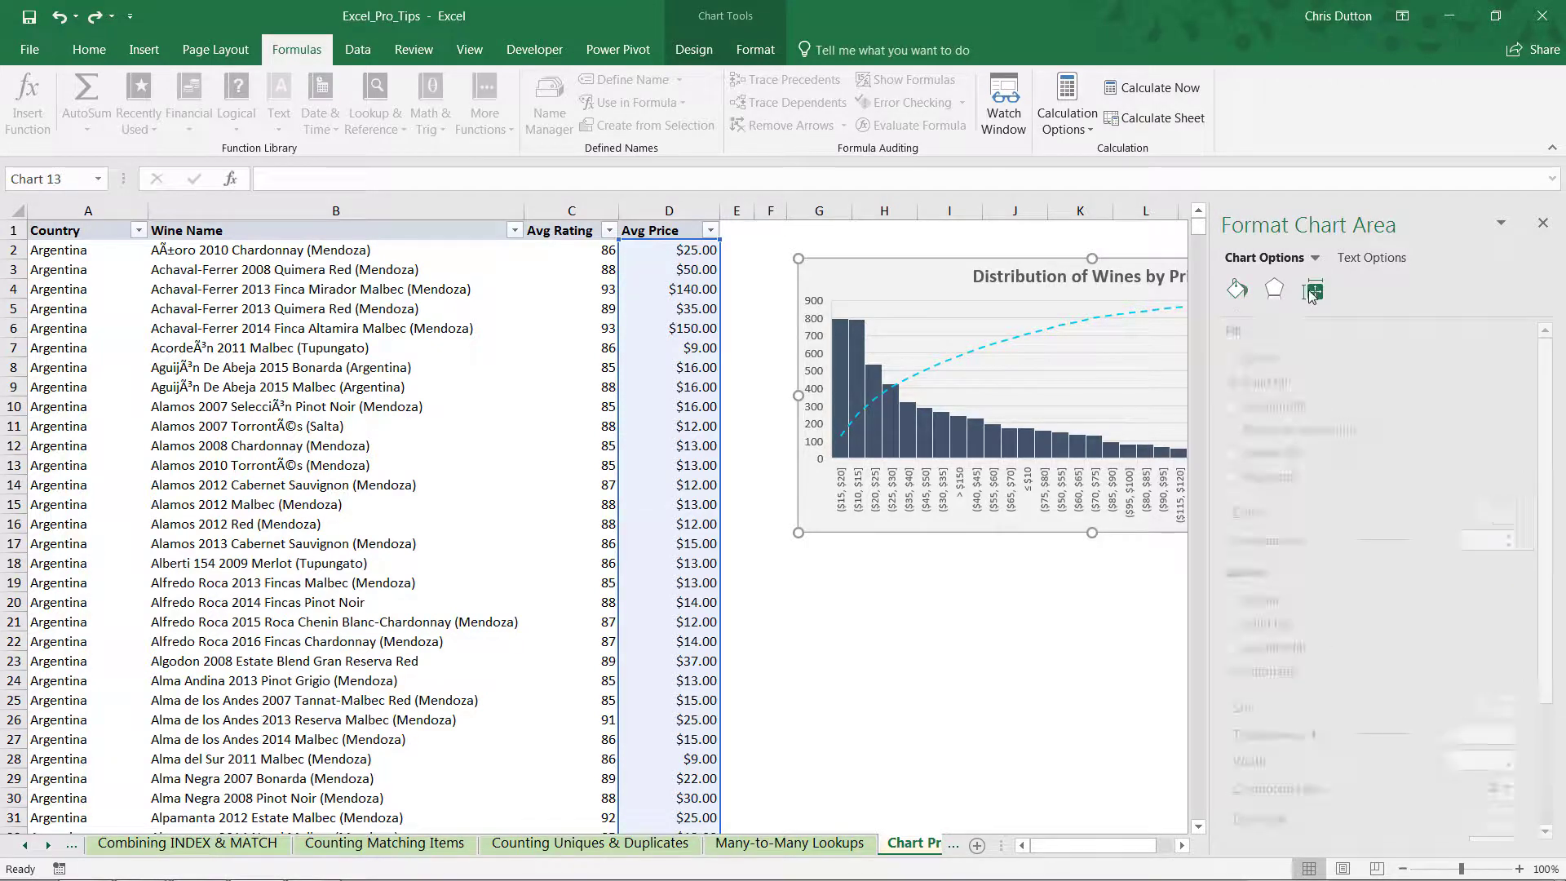
click(1250, 431)
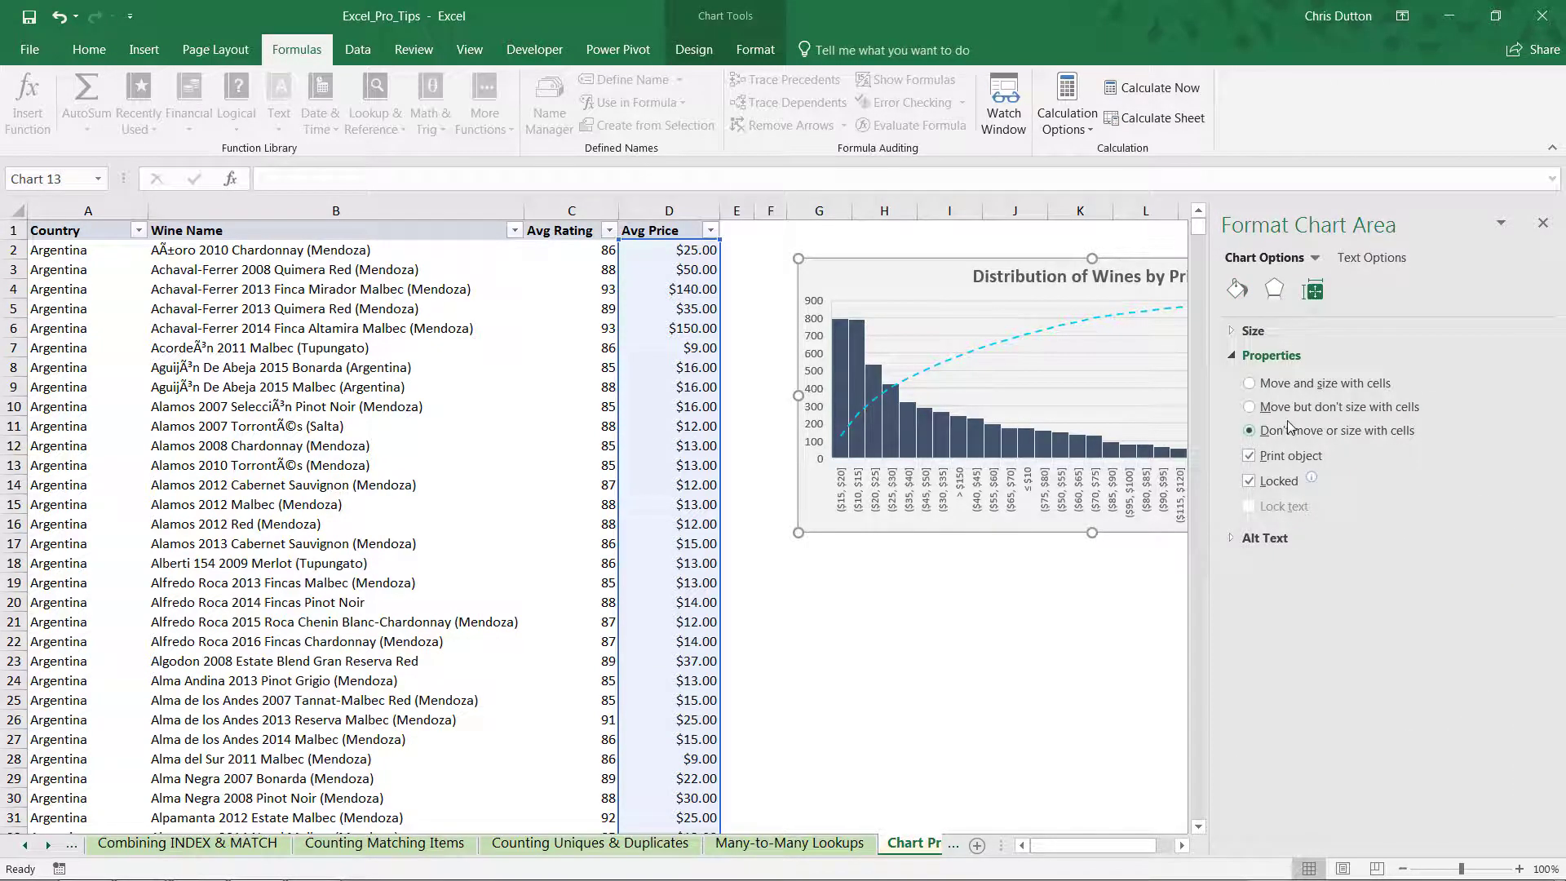
click(1543, 226)
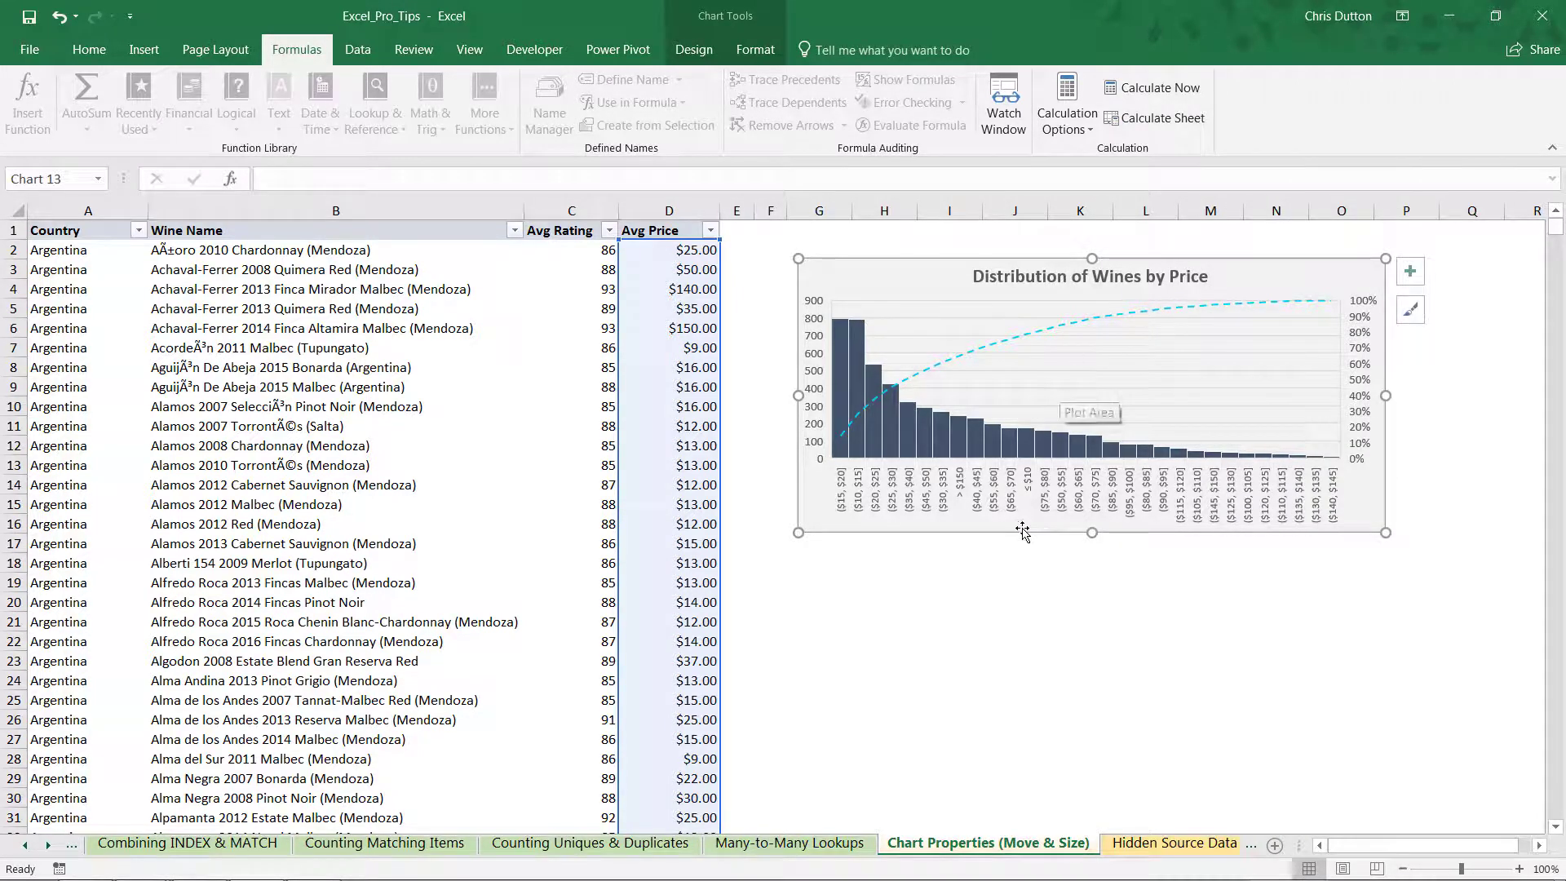
Step: Widen columns I and E to confirm the chart stays fixed, then select cell J19
mouse_move(982, 211)
mouse_down()
mouse_move(1203, 201)
mouse_move(992, 204)
mouse_up()
mouse_move(755, 204)
mouse_down()
mouse_move(899, 204)
mouse_move(767, 204)
mouse_up()
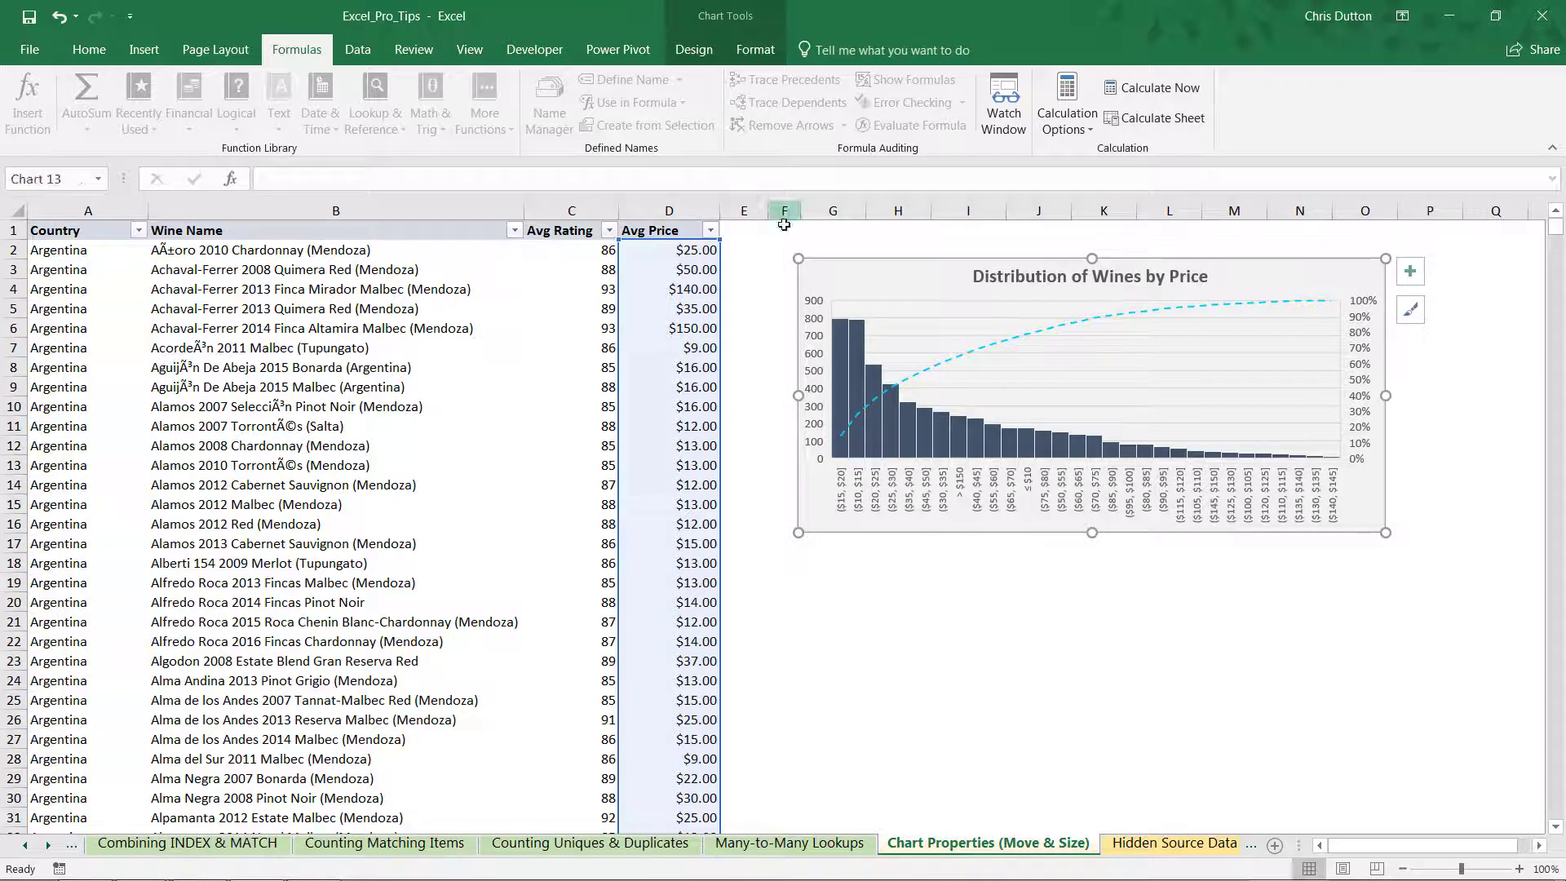
click(1009, 587)
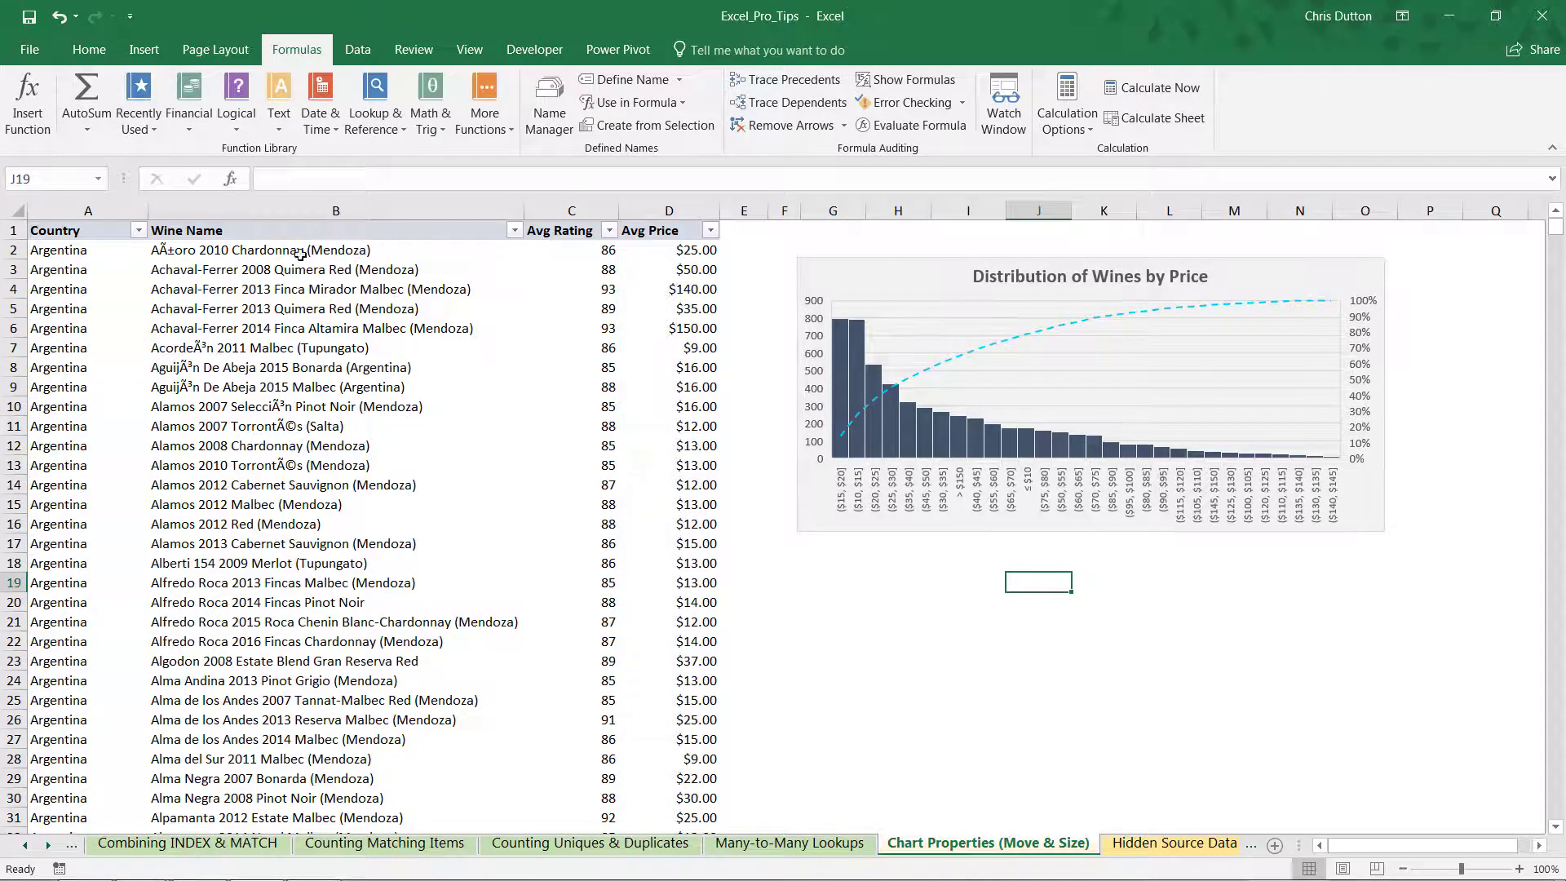
click(139, 232)
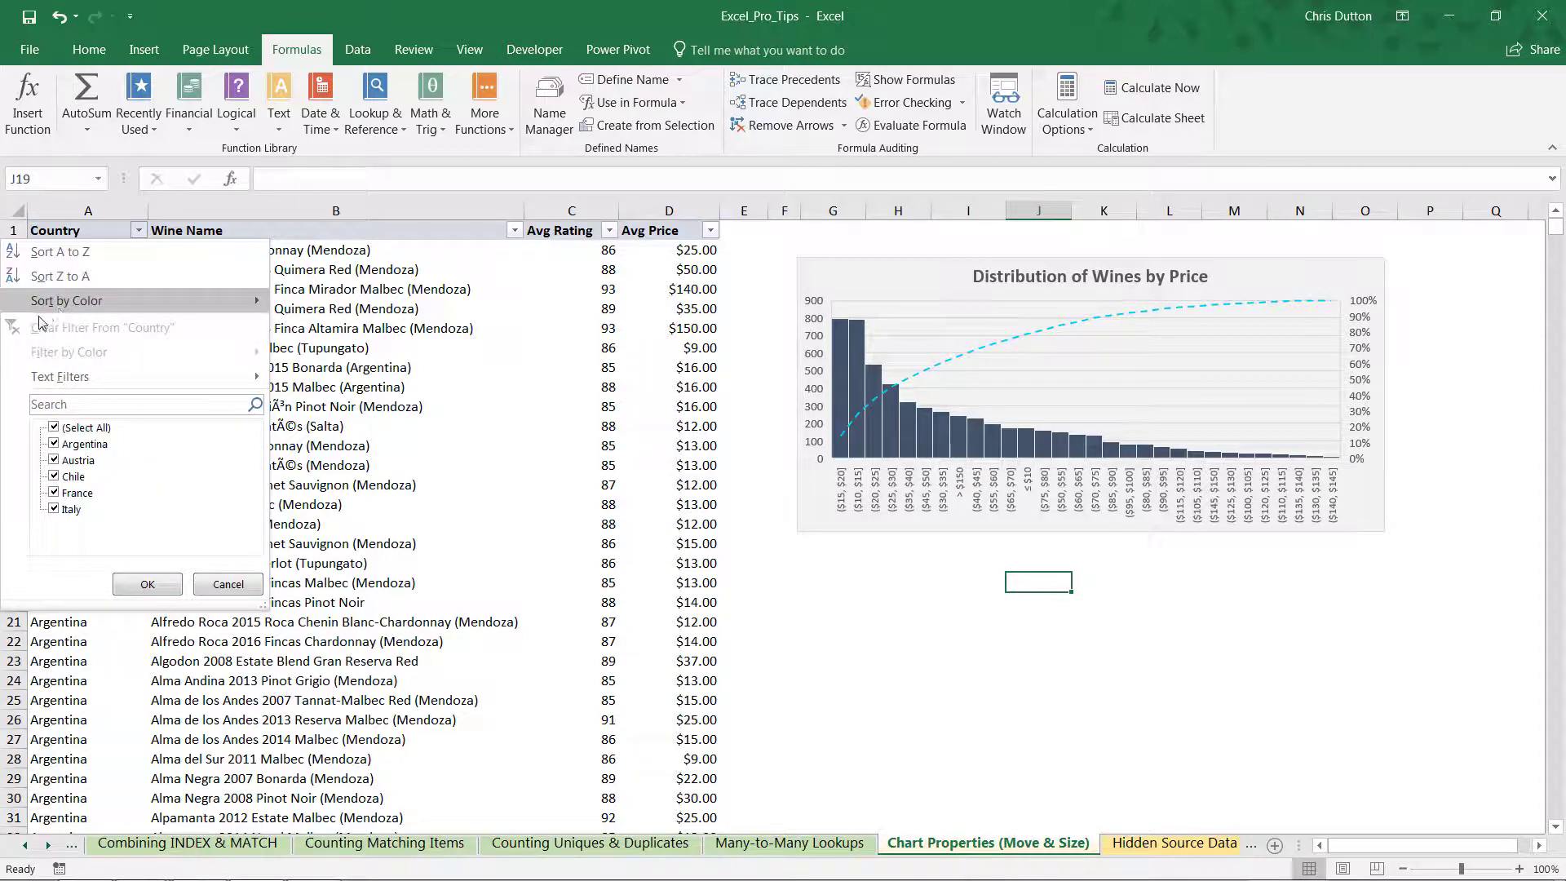
click(49, 431)
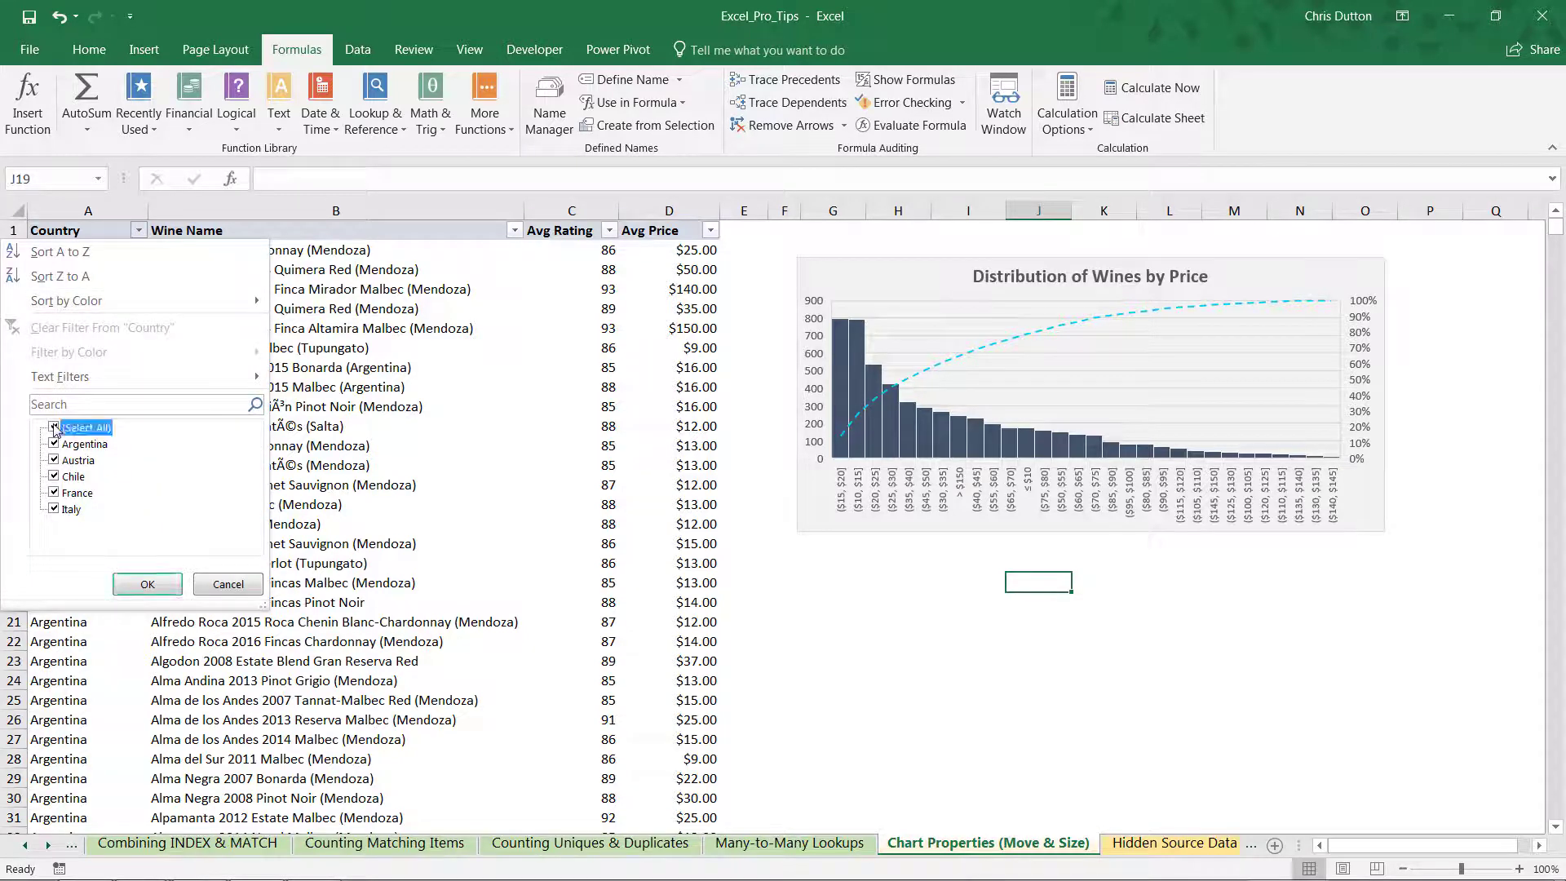
click(54, 493)
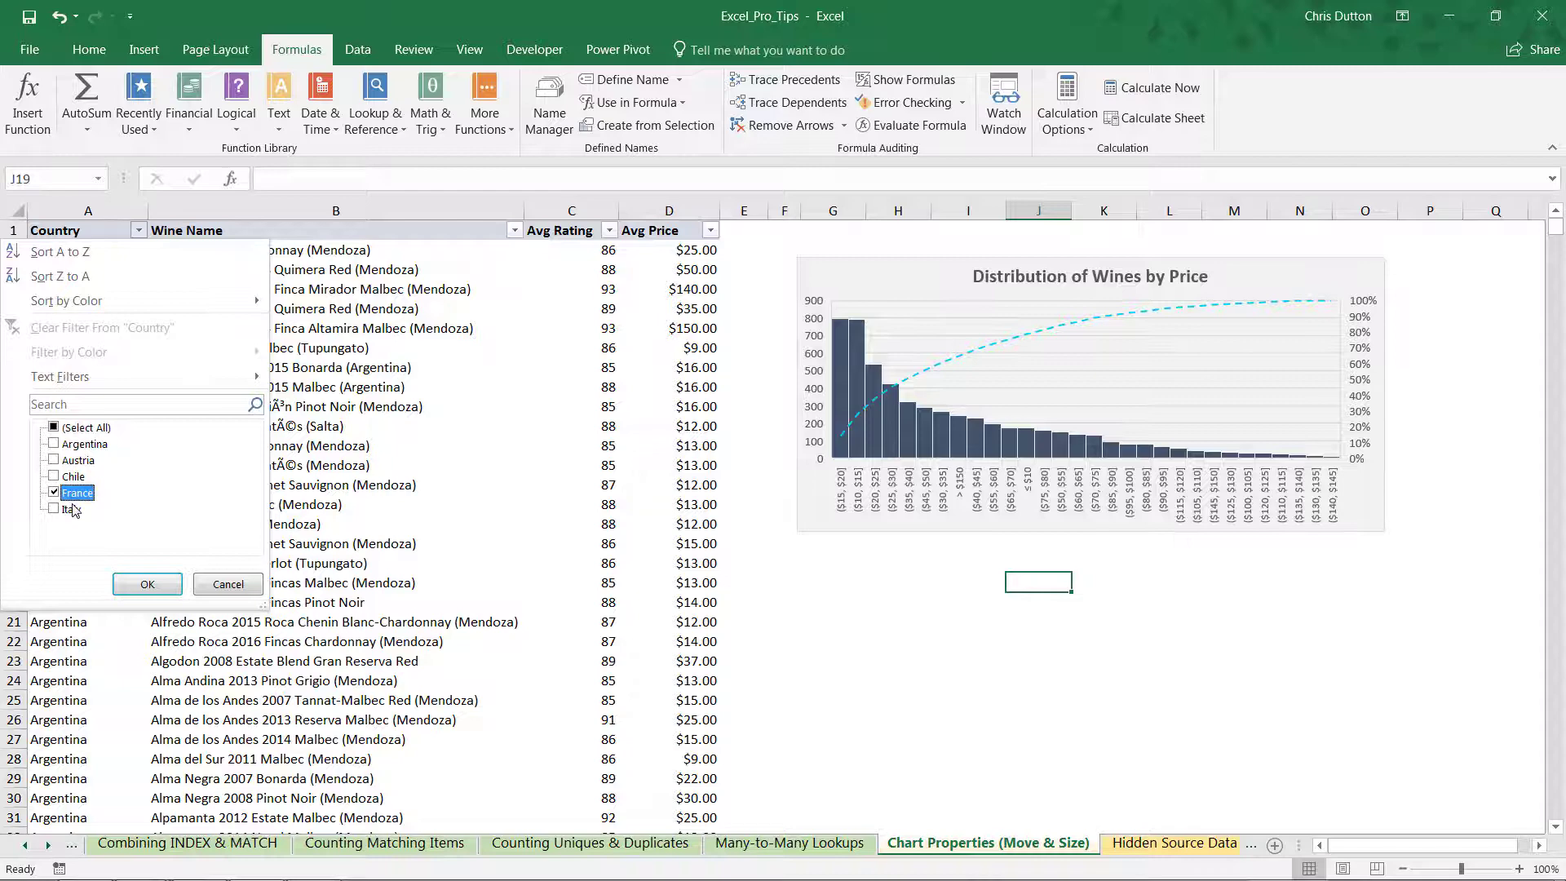
click(160, 583)
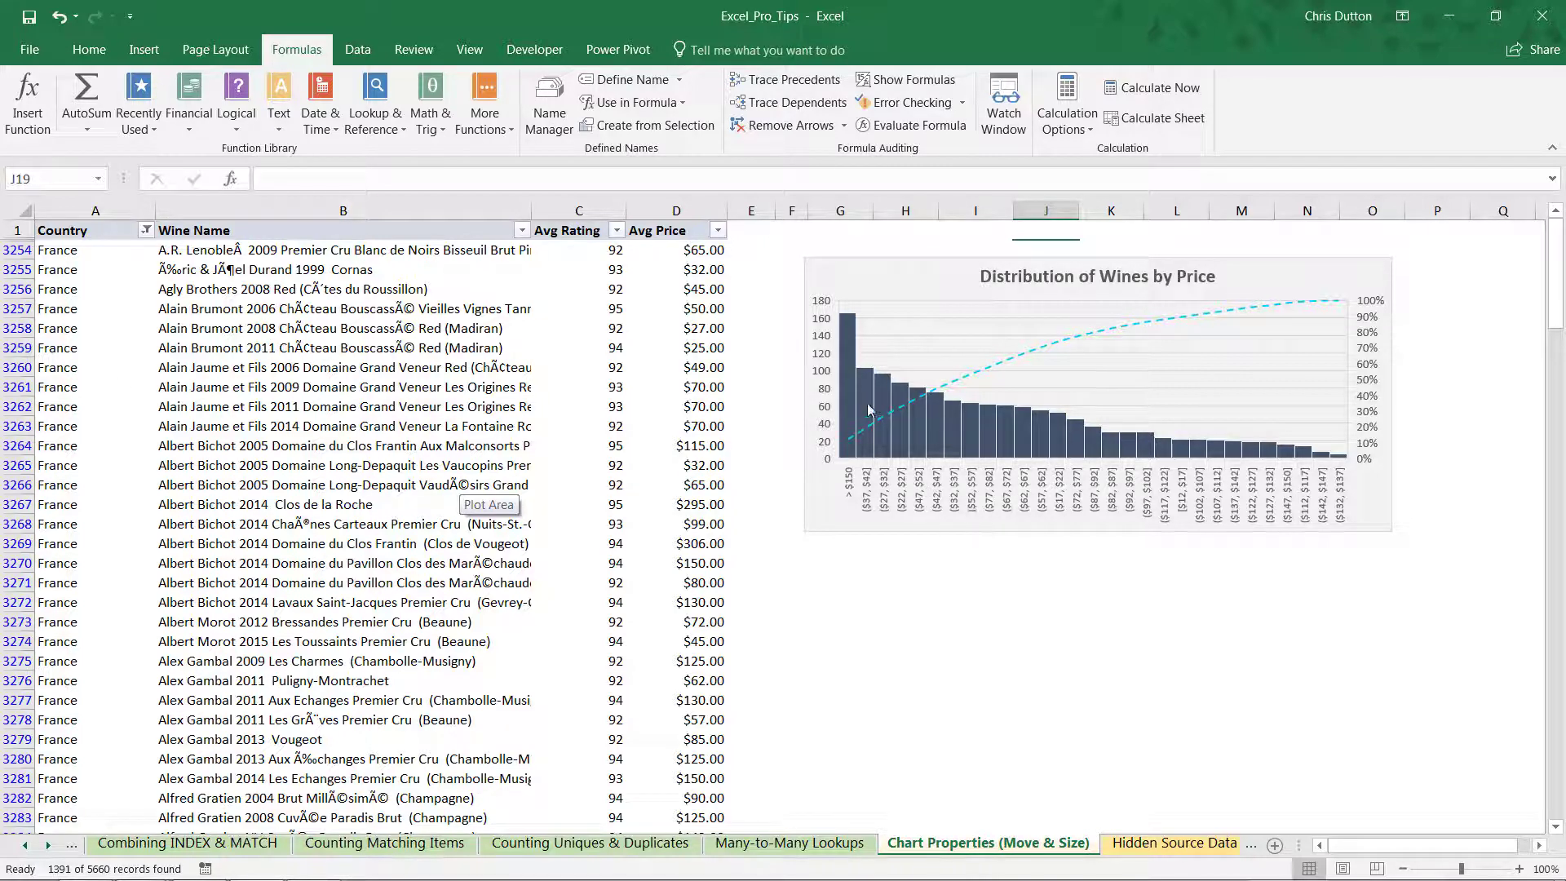
mouse_move(843, 373)
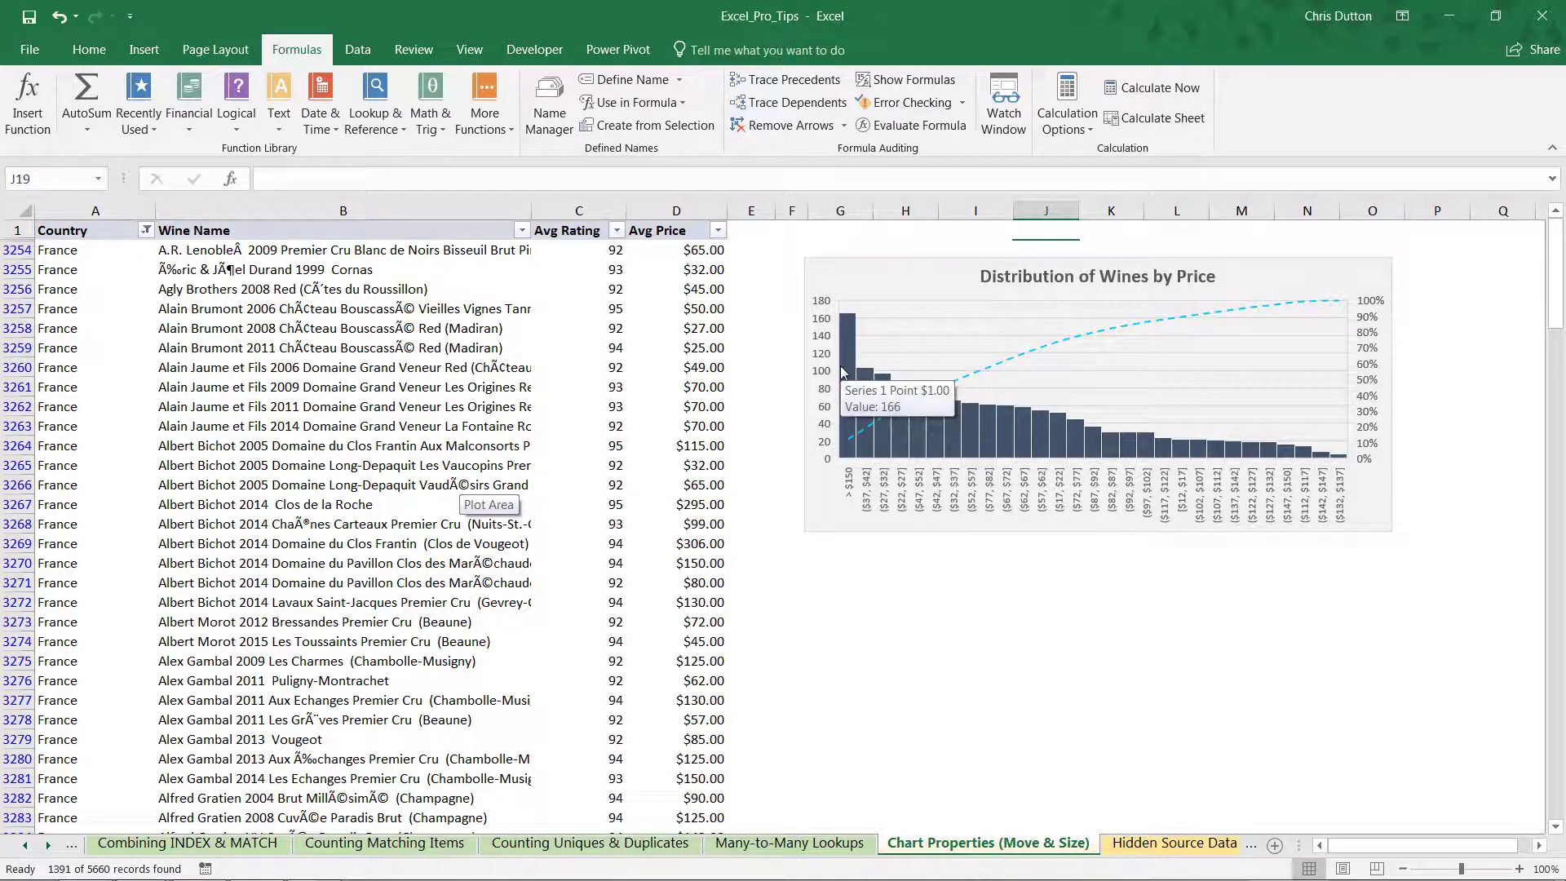
click(147, 231)
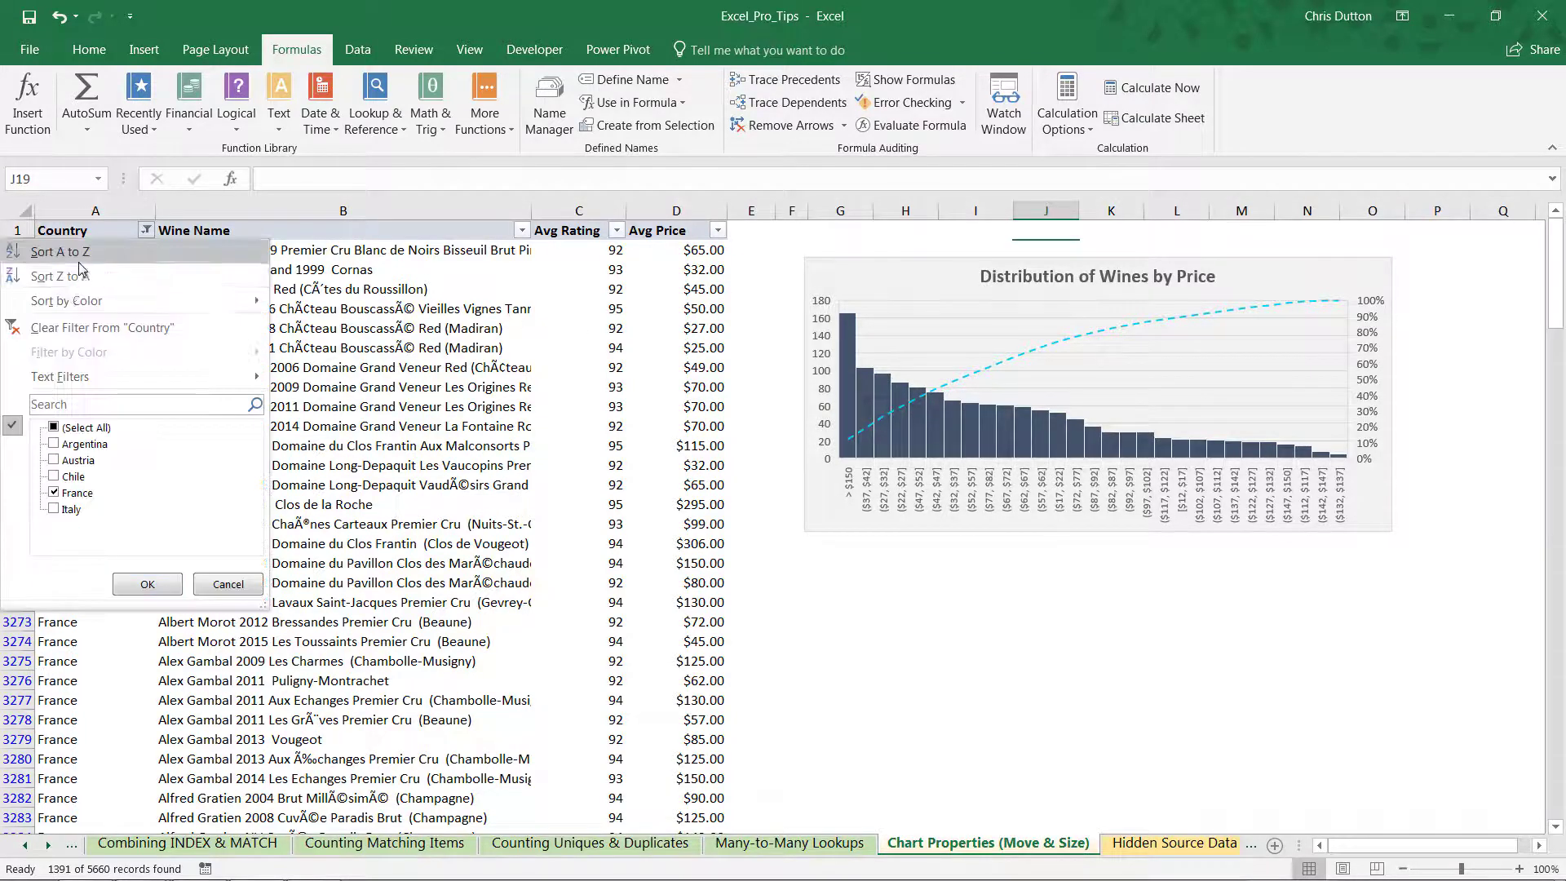
click(90, 317)
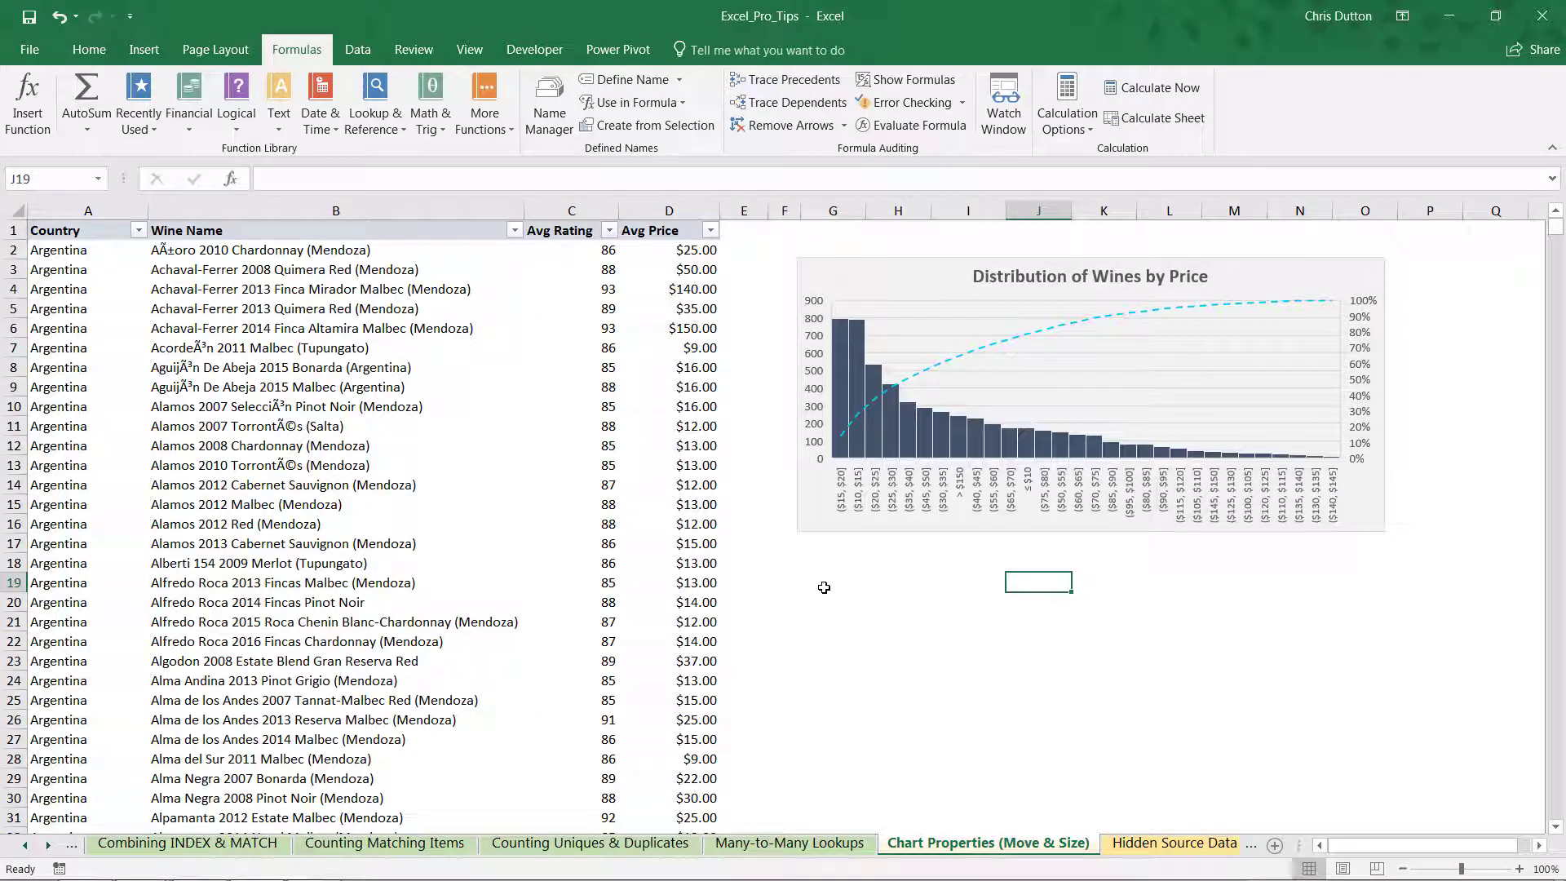